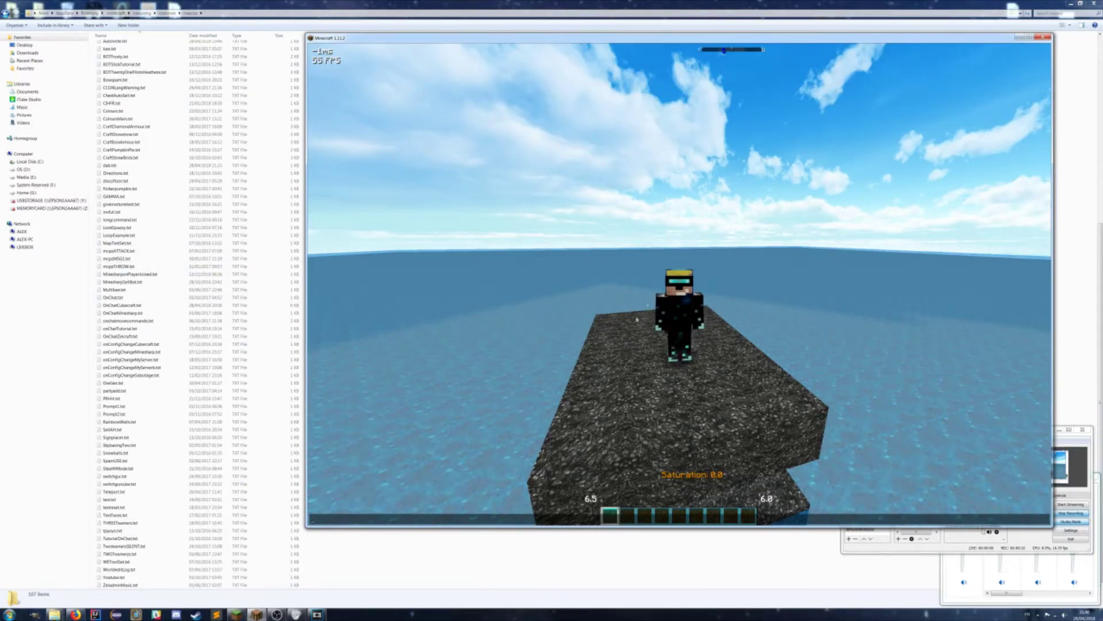
# Step: Browse the GitHub macro scripts repository, then return to the local macros file listing
pyautogui.click(57, 331)
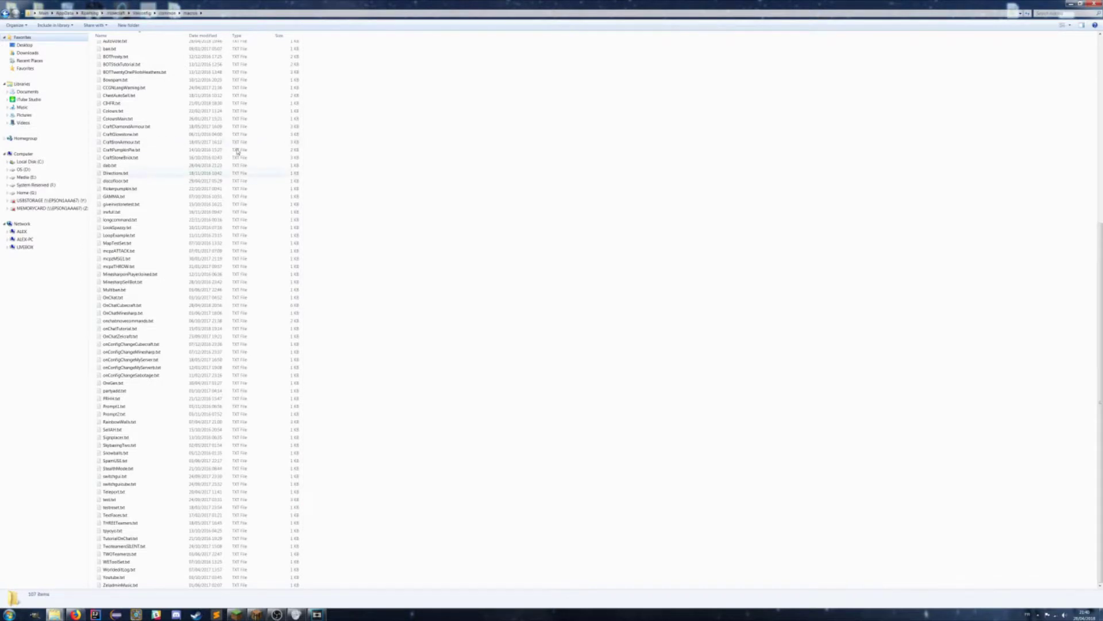
pyautogui.click(75, 614)
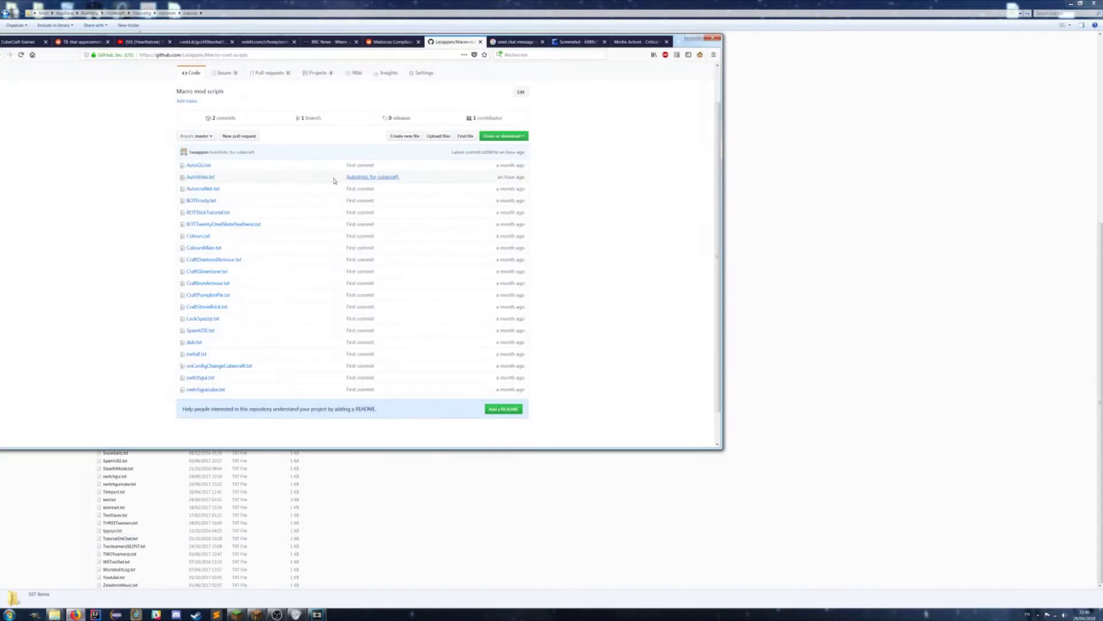
pyautogui.scroll(-1, 217, 282)
pyautogui.scroll(3, 220, 334)
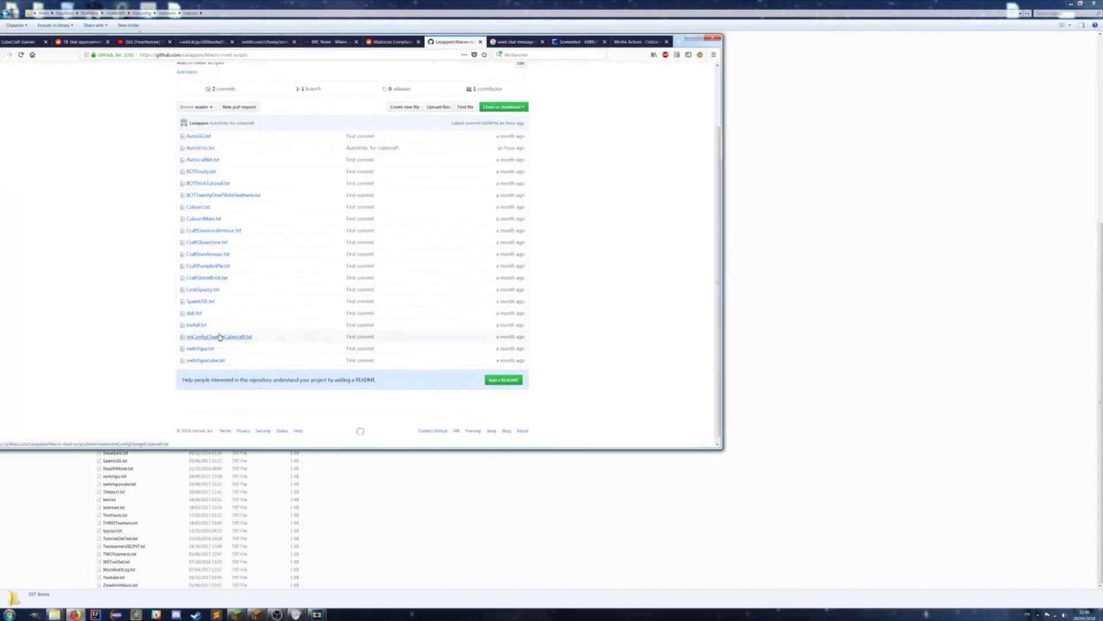
pyautogui.scroll(-3, 219, 333)
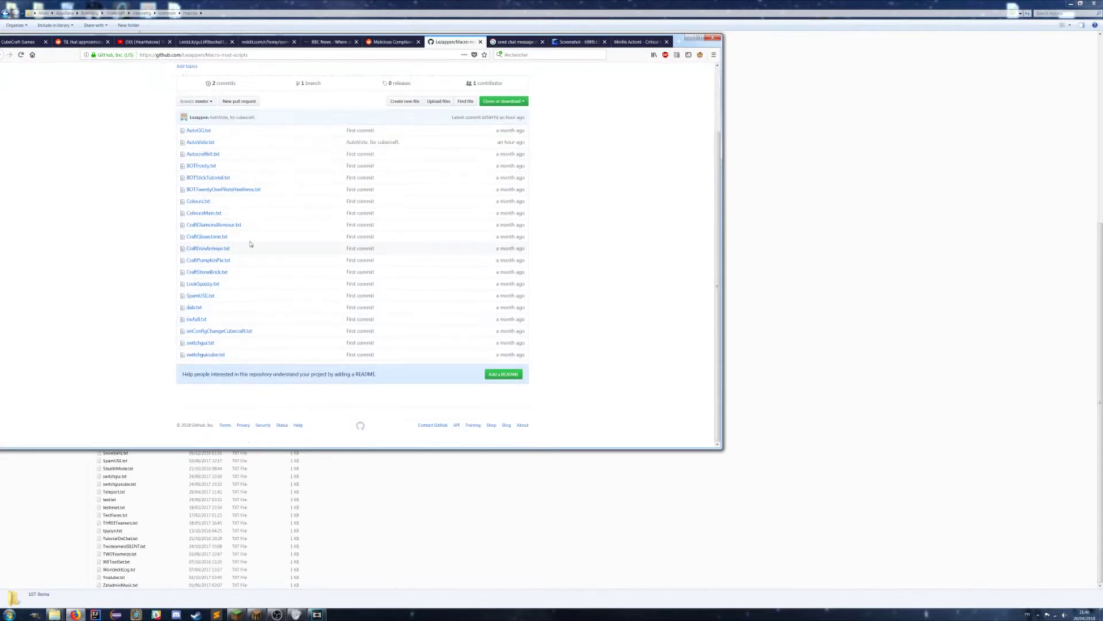
pyautogui.click(387, 485)
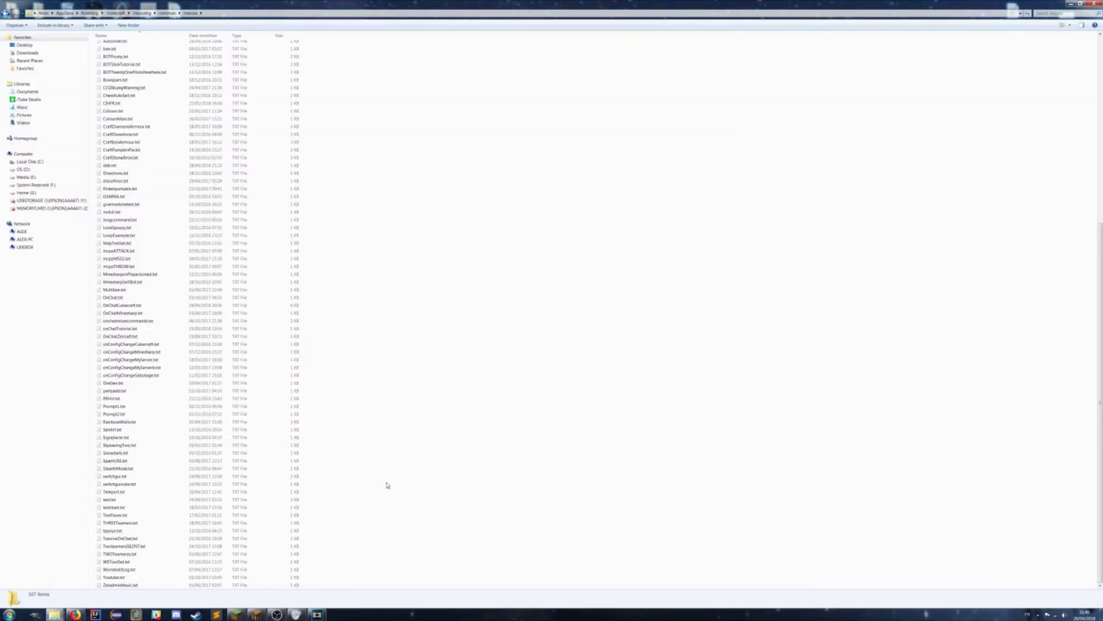
# Step: Close chat in Minecraft, look around the stone platform, and return to the macros folder
pyautogui.click(256, 614)
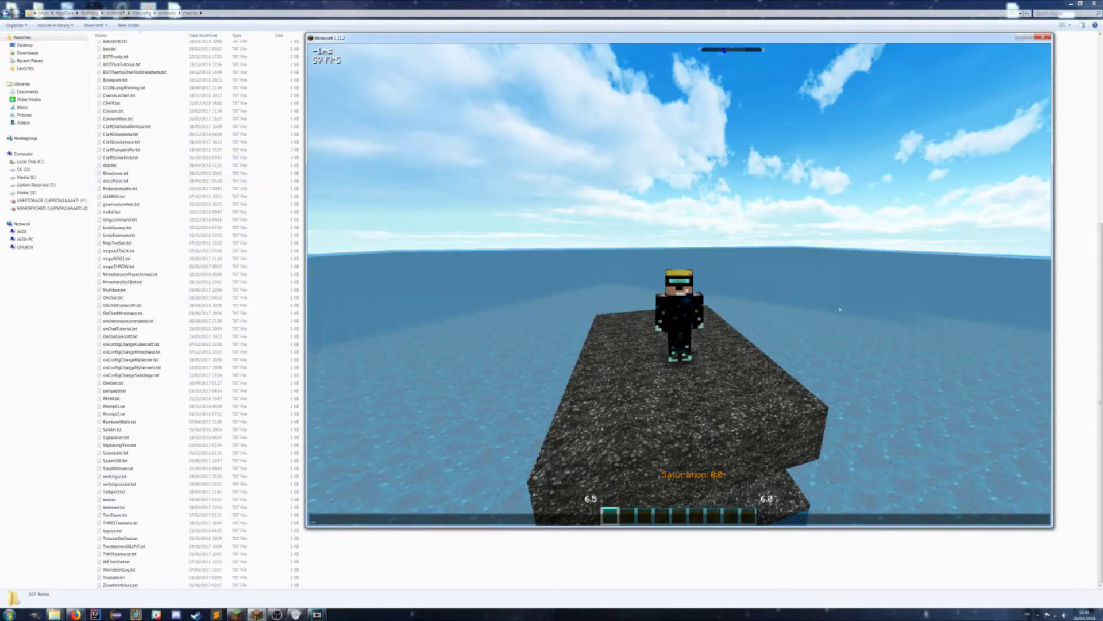
pyautogui.press('Return')
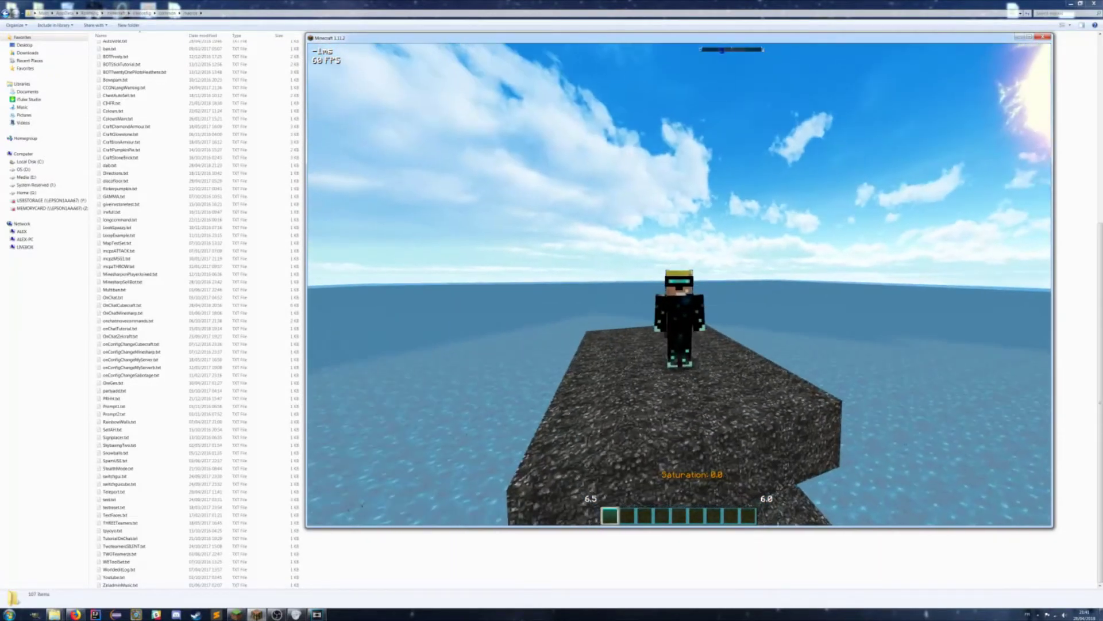
pyautogui.click(109, 166)
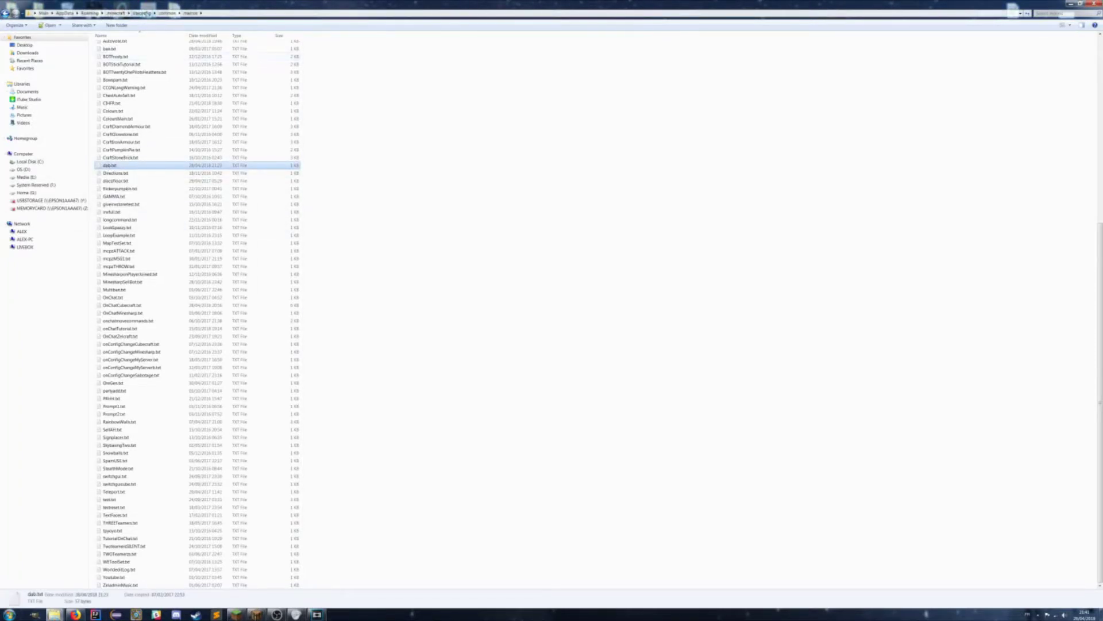
pyautogui.click(117, 13)
pyautogui.doubleClick(112, 101)
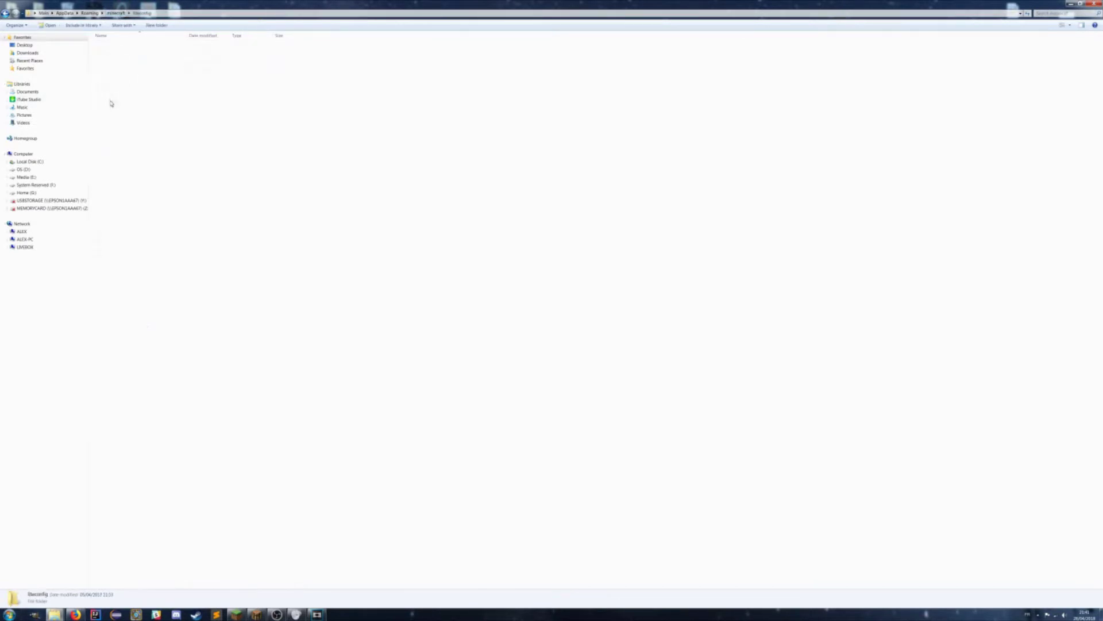
pyautogui.doubleClick(112, 47)
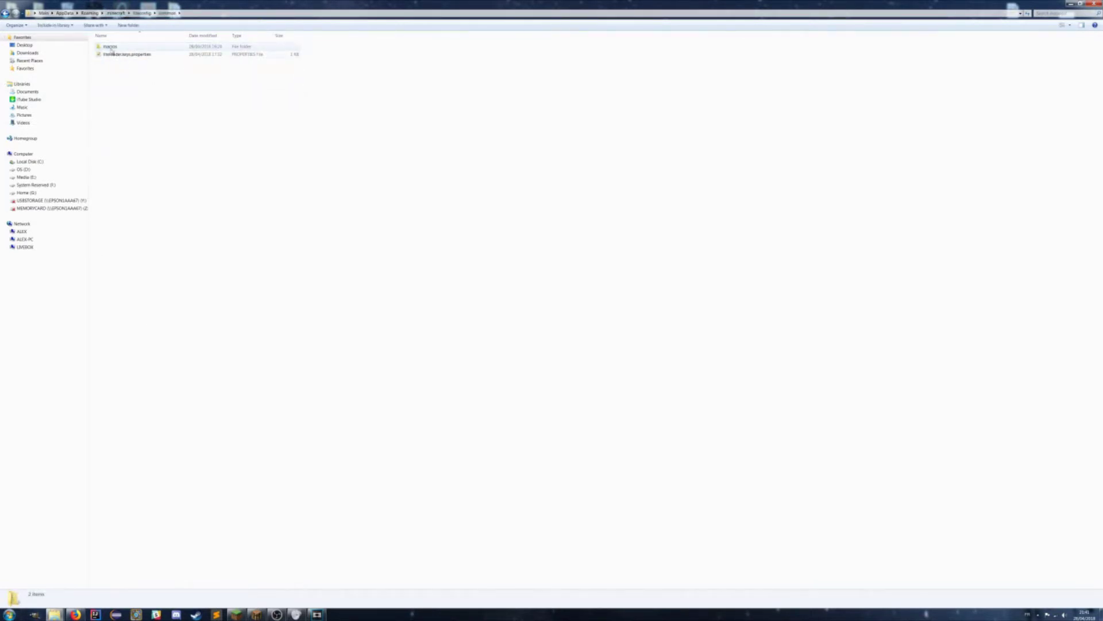
pyautogui.doubleClick(111, 48)
pyautogui.scroll(-12, 157, 421)
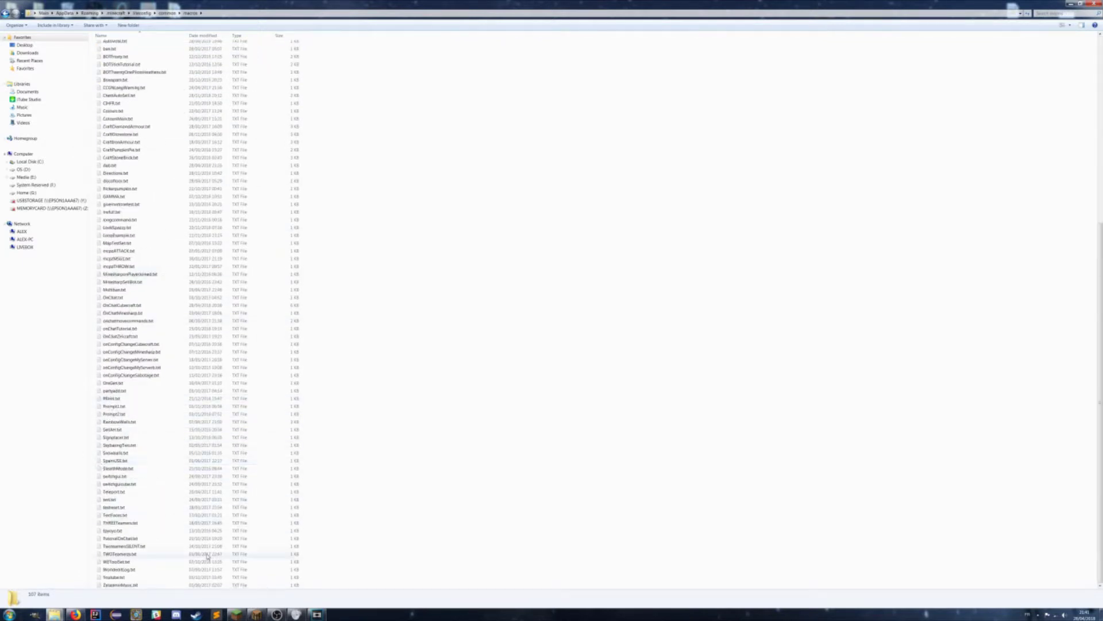
# Step: From the macro overlay's Text Editor, select dab.txt and open it for editing
pyautogui.click(254, 612)
pyautogui.press('Escape')
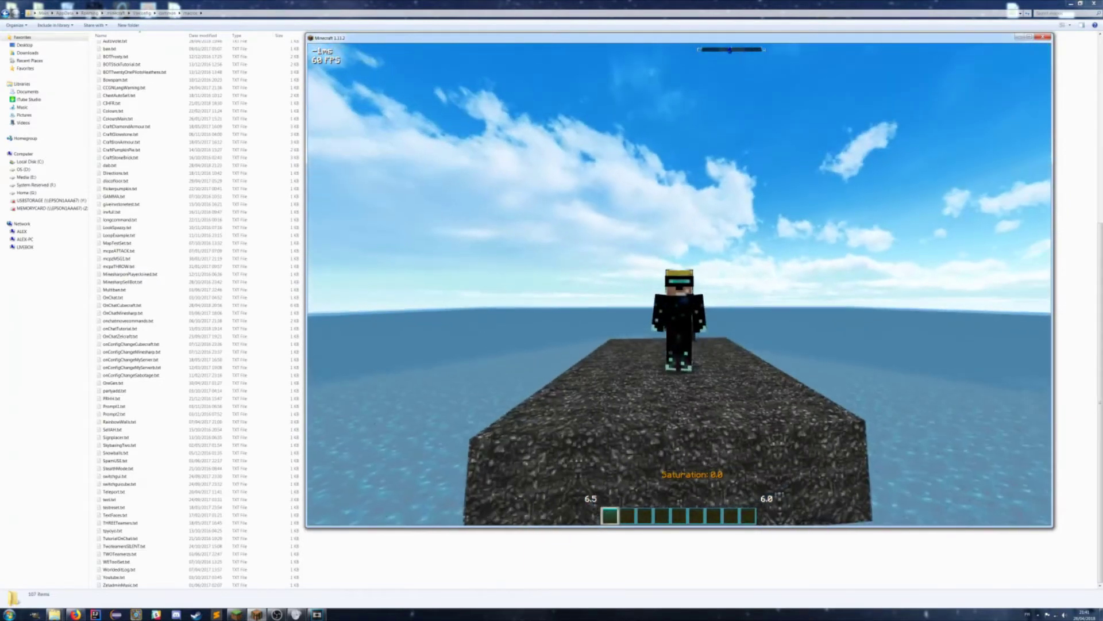
pyautogui.press('`')
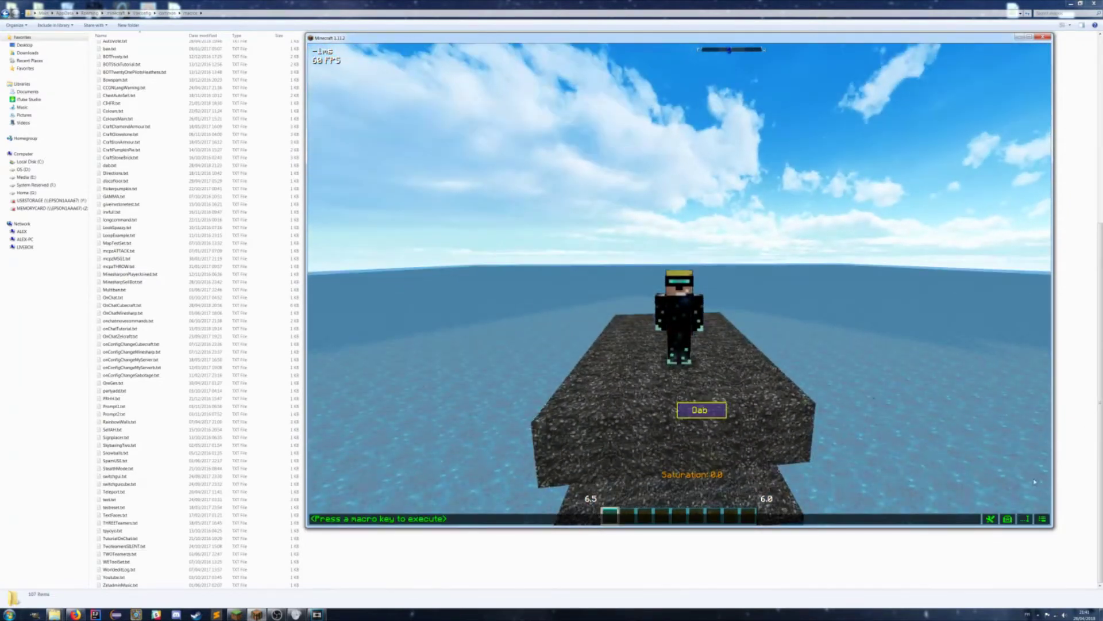
pyautogui.click(1026, 521)
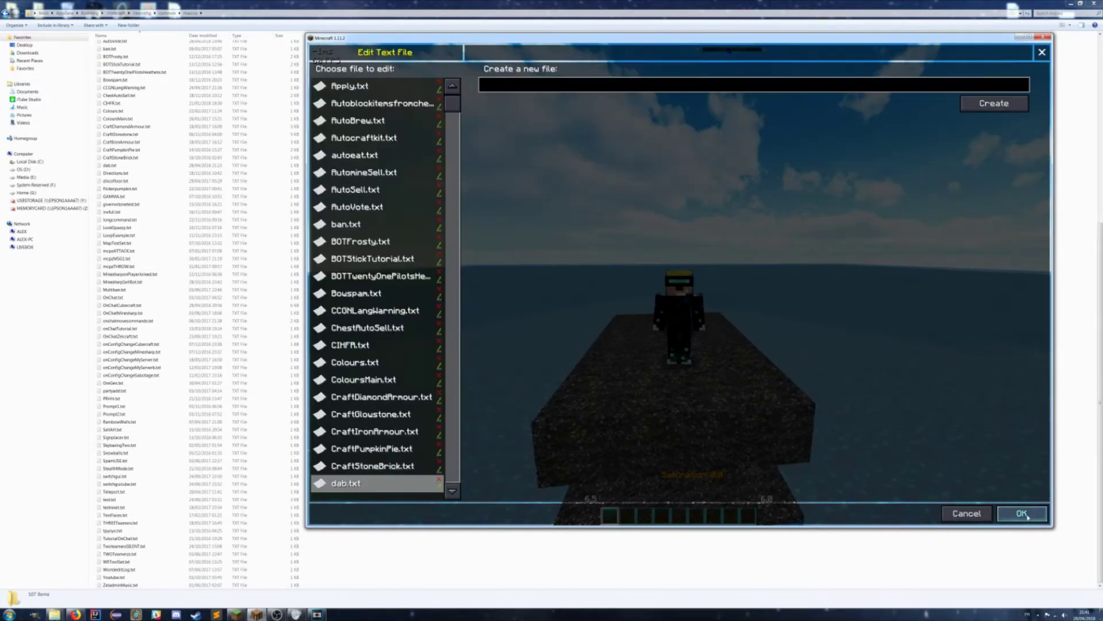
pyautogui.write('dab')
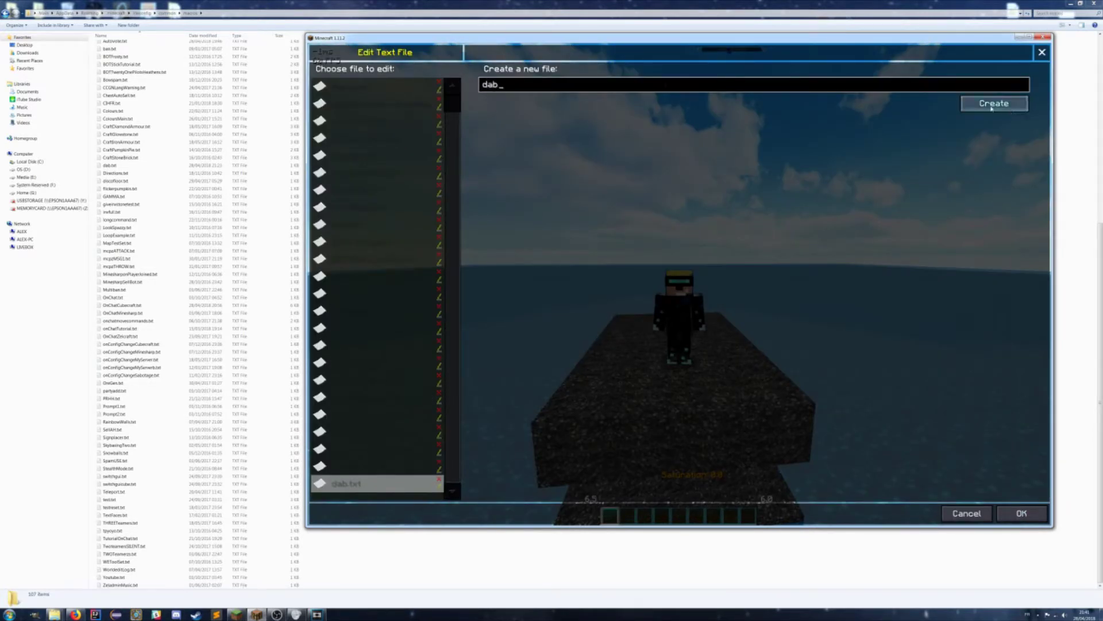
pyautogui.press('BackSpace')
pyautogui.press('BackSpace')
pyautogui.press('BackSpace')
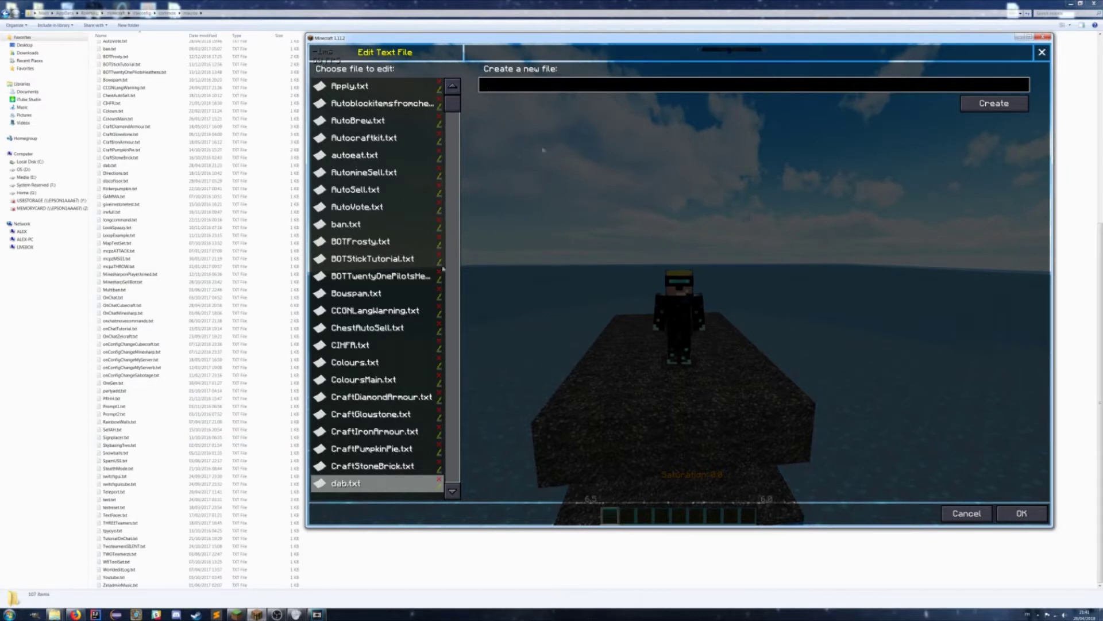
pyautogui.click(343, 483)
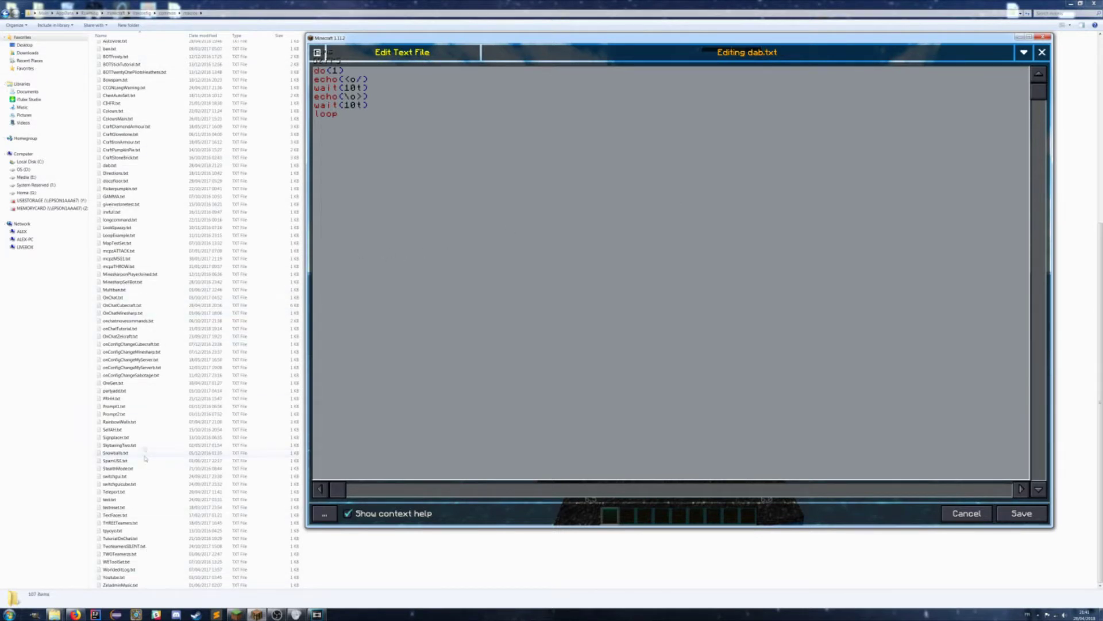
# Step: Indent the echo and wait lines inside the dab.txt do(1) loop with tabs
pyautogui.hotkey('ctrl', 'a')
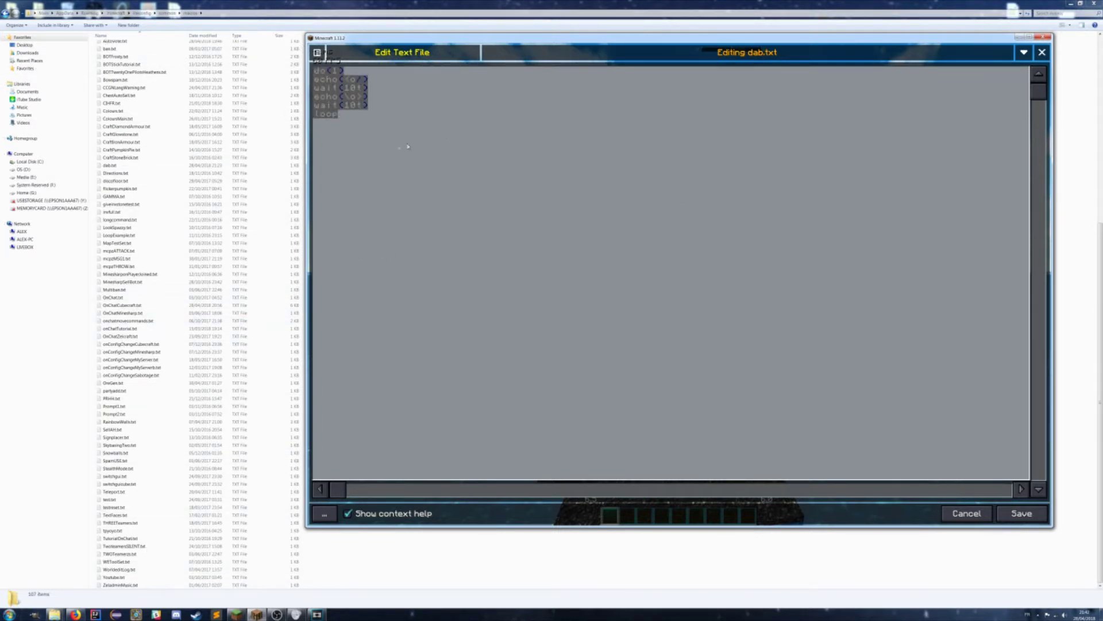
pyautogui.click(386, 147)
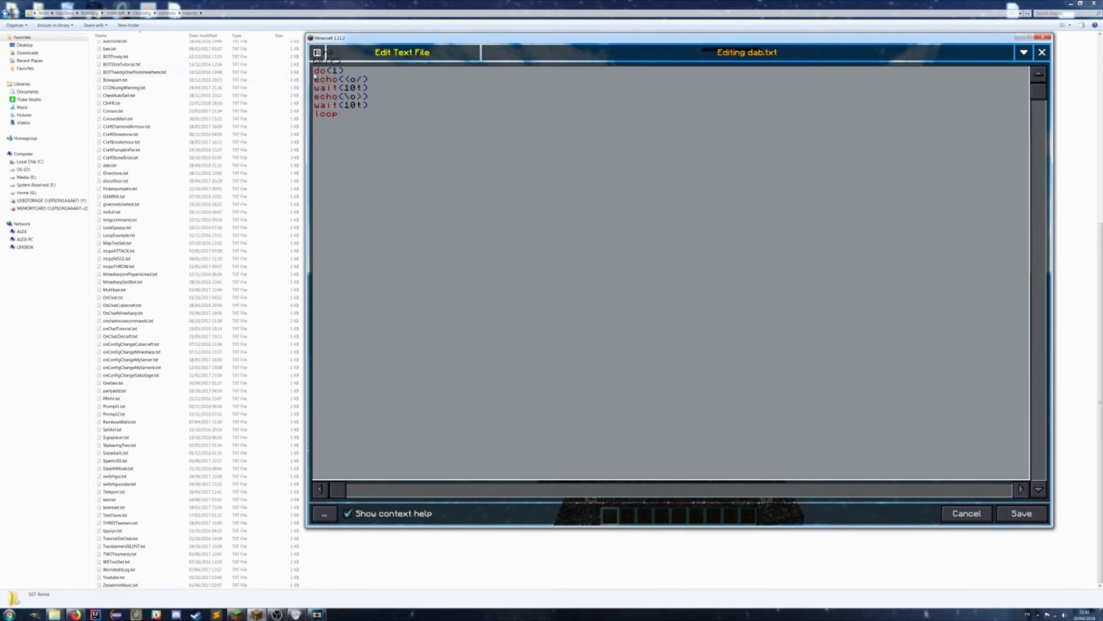
pyautogui.click(319, 80)
pyautogui.press('Tab')
pyautogui.press('Tab')
pyautogui.click(317, 96)
pyautogui.press('Tab')
pyautogui.click(316, 105)
pyautogui.press('Tab')
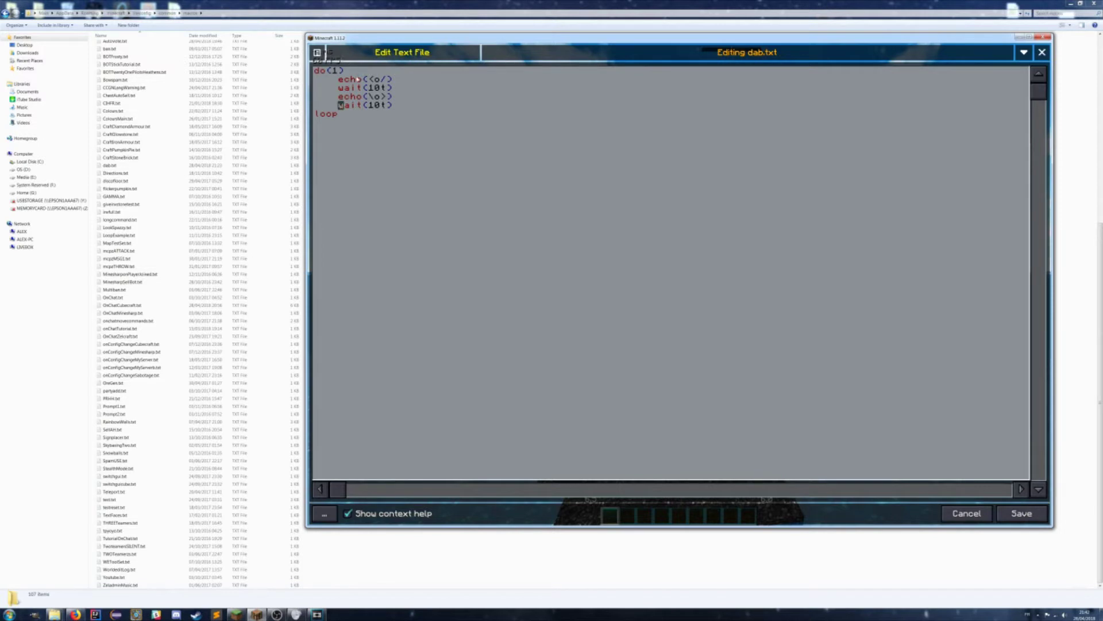
# Step: Check the ends of the echo and wait lines, then save dab.txt
pyautogui.click(394, 81)
pyautogui.click(395, 89)
pyautogui.moveTo(348, 98); pyautogui.dragTo(398, 98)
pyautogui.click(402, 98)
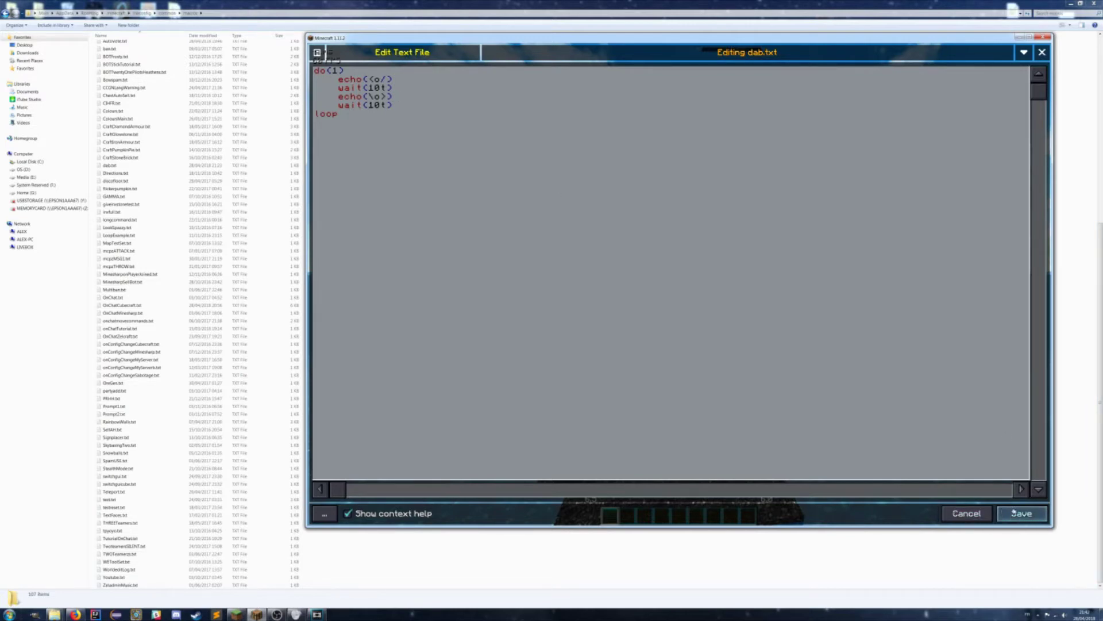
pyautogui.click(1023, 513)
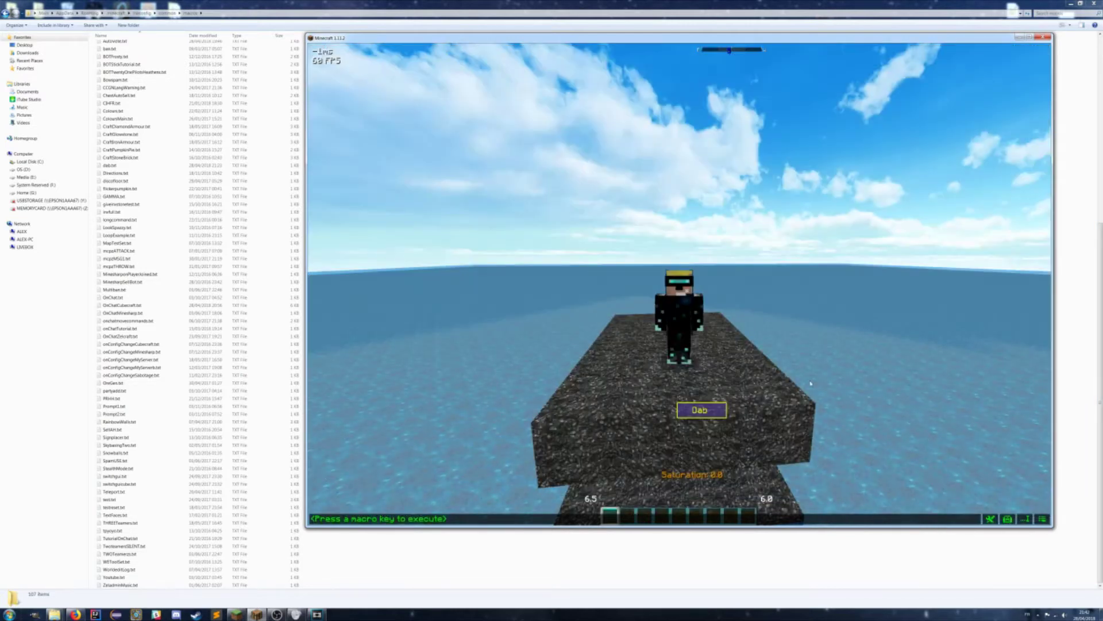
# Step: Reopen the macro overlay and briefly look at the GUI layout editor
pyautogui.press('Escape')
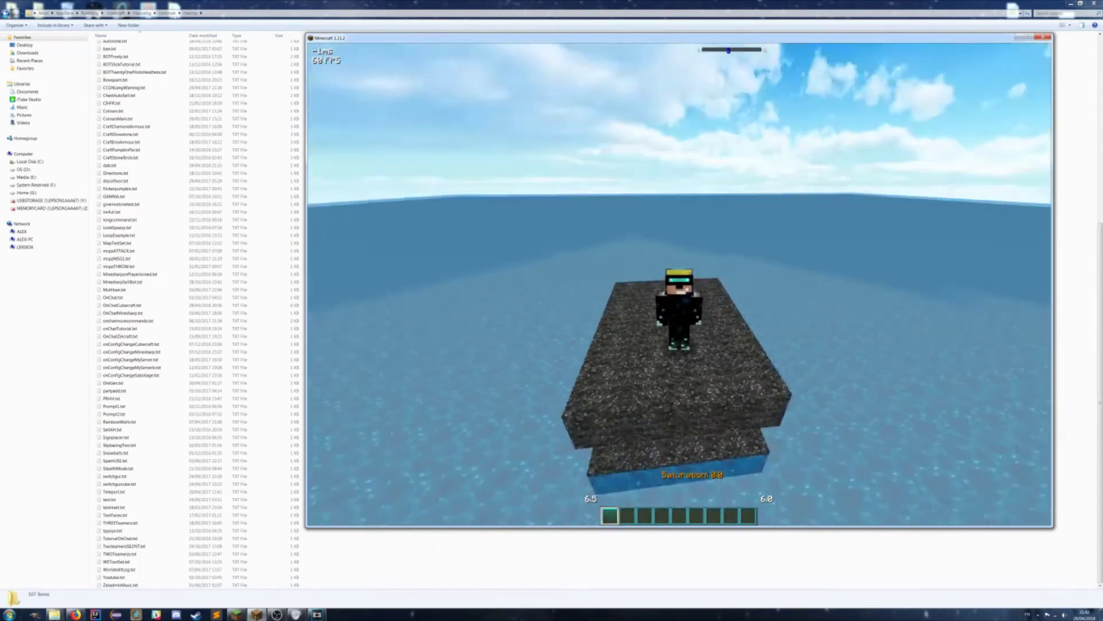
pyautogui.press('`')
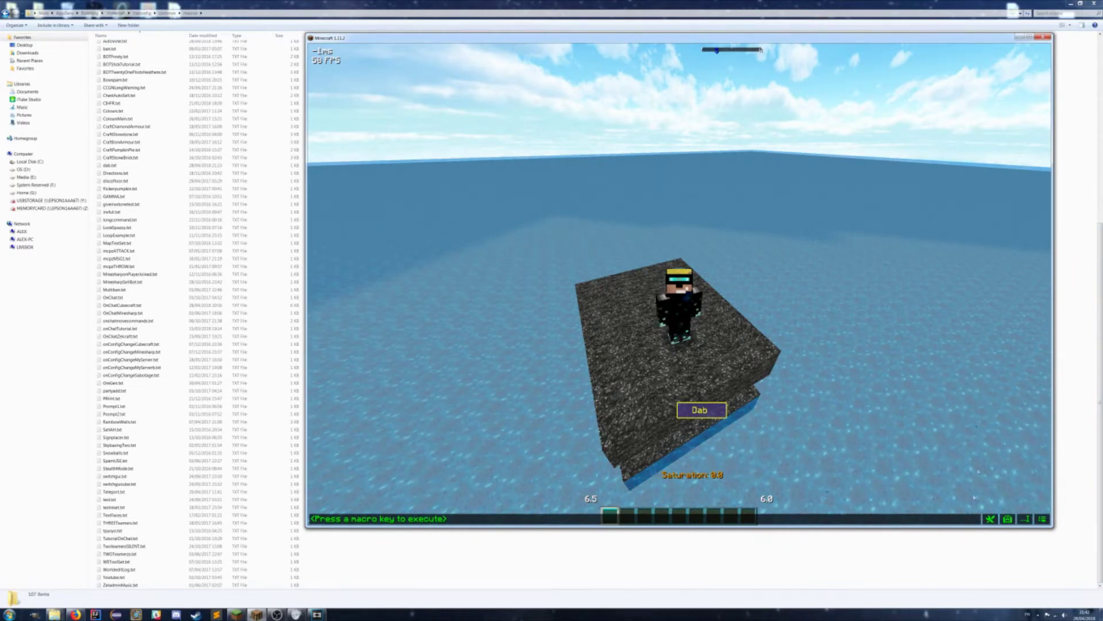
pyautogui.click(990, 519)
pyautogui.press('Escape')
pyautogui.press('Escape')
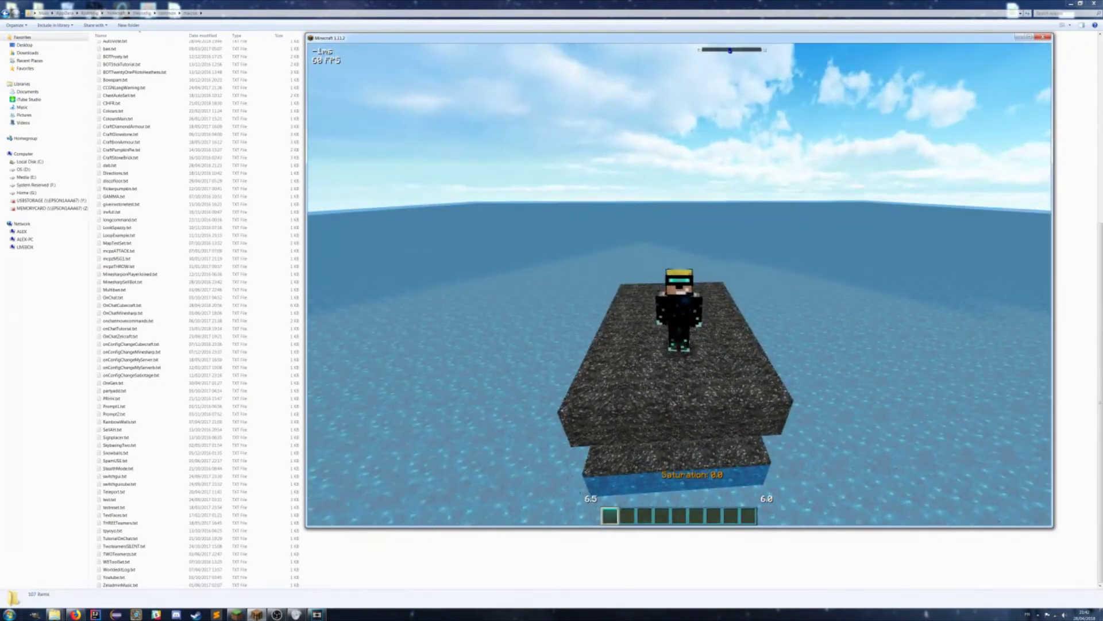
# Step: Run the dab macro to post o/ and \o in chat, then view the key bindings
pyautogui.press('b')
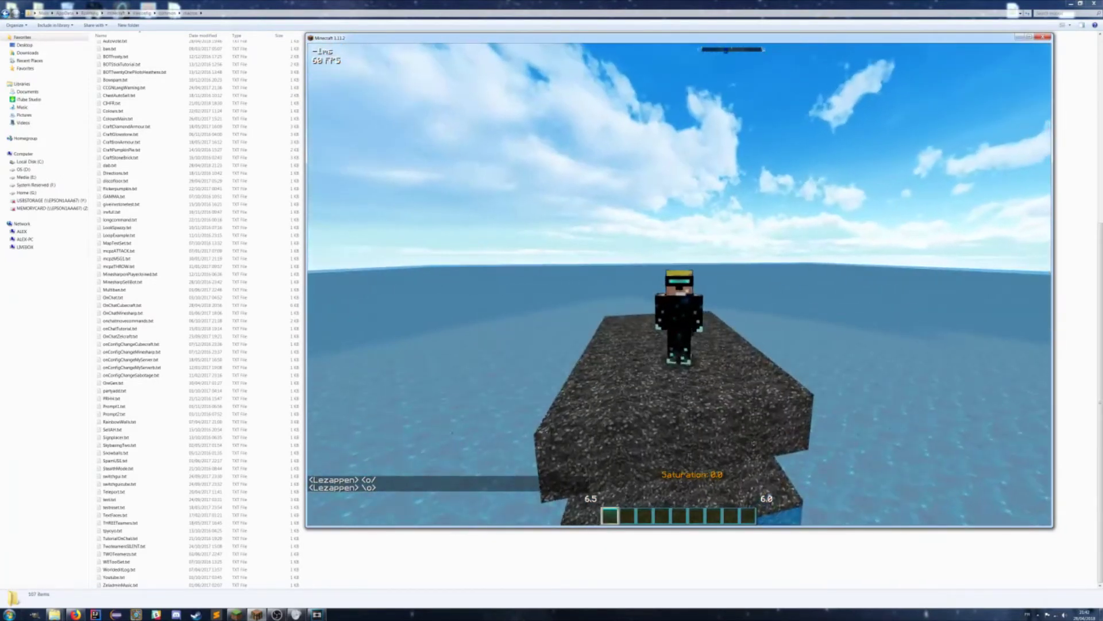
pyautogui.press('`')
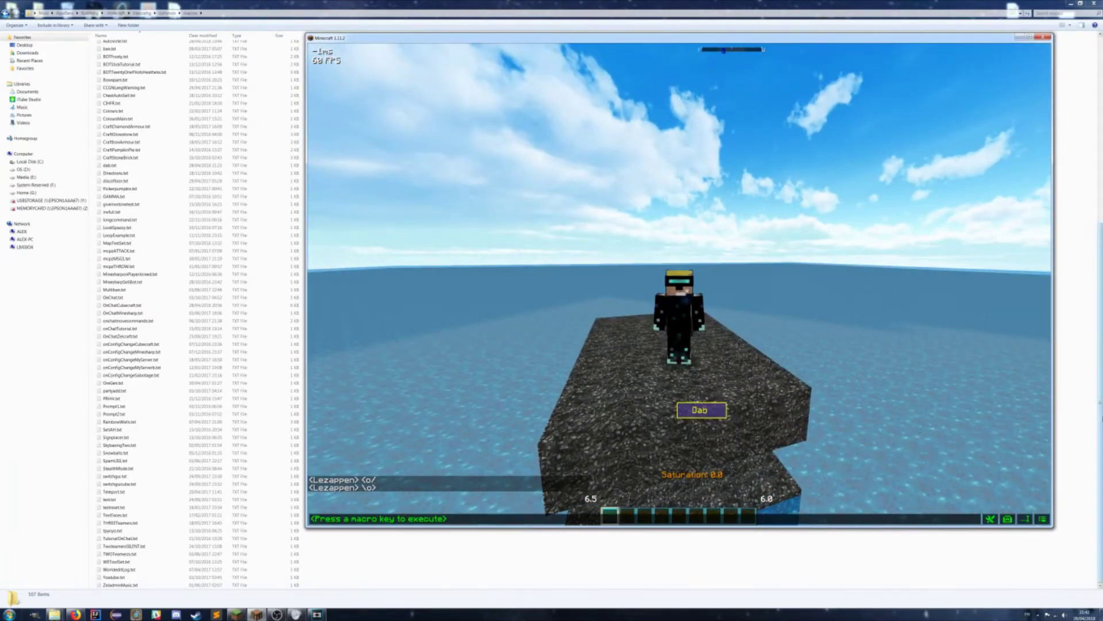
pyautogui.click(1008, 519)
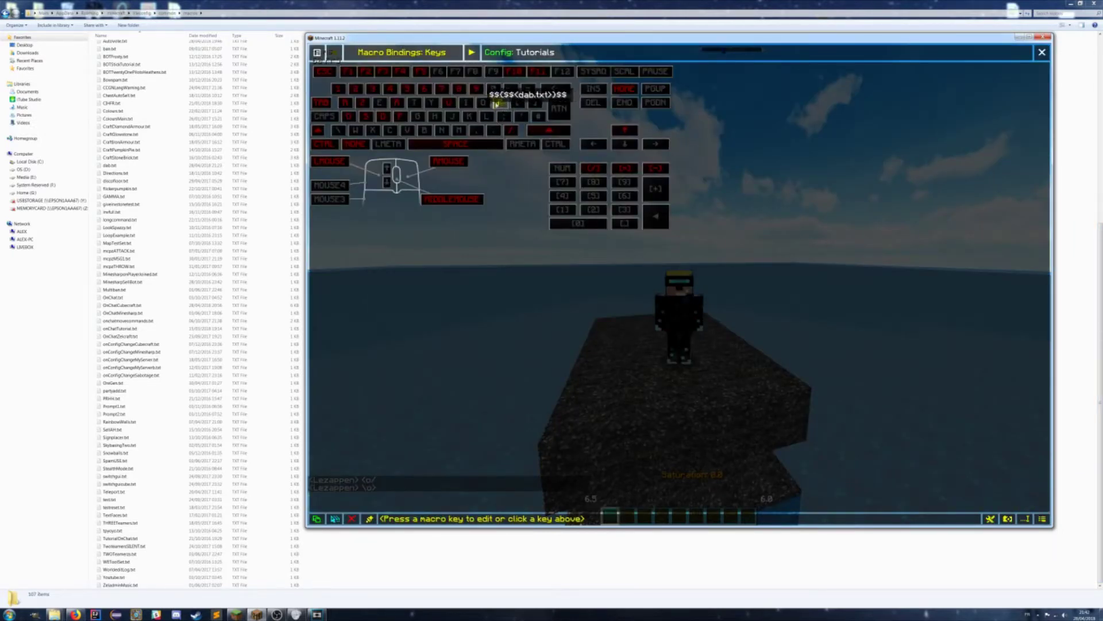
# Step: Bind the O key to the macro $${echo(code!)}$$ and save it
pyautogui.click(484, 105)
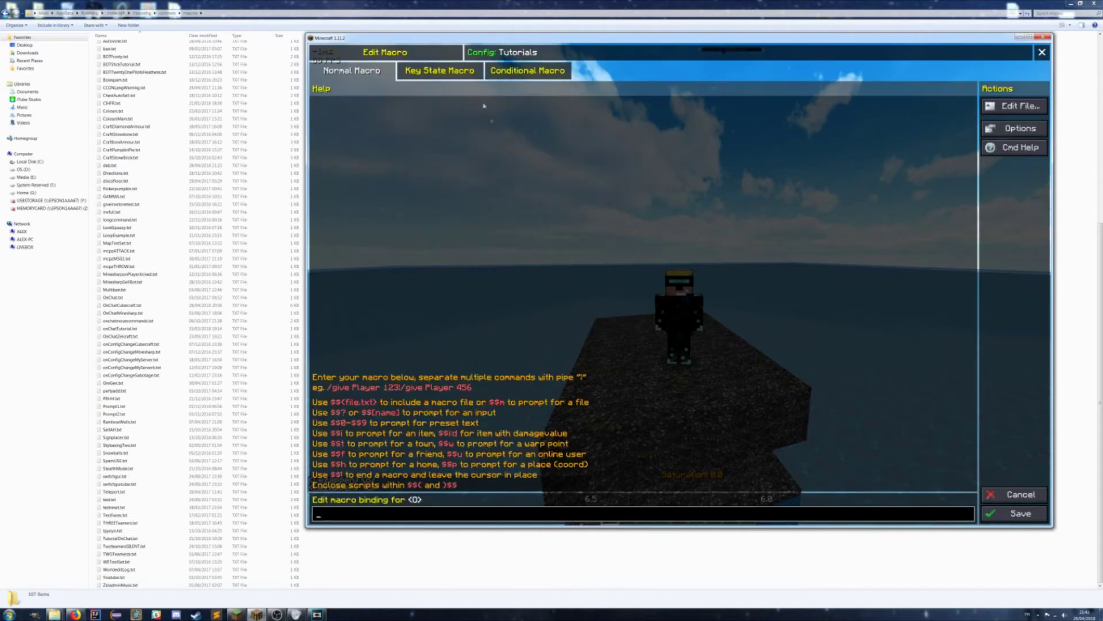
pyautogui.write('$$$')
pyautogui.write('()')
pyautogui.write('ech')
pyautogui.write('o(code)')
pyautogui.write('!))$$')
pyautogui.click(1005, 514)
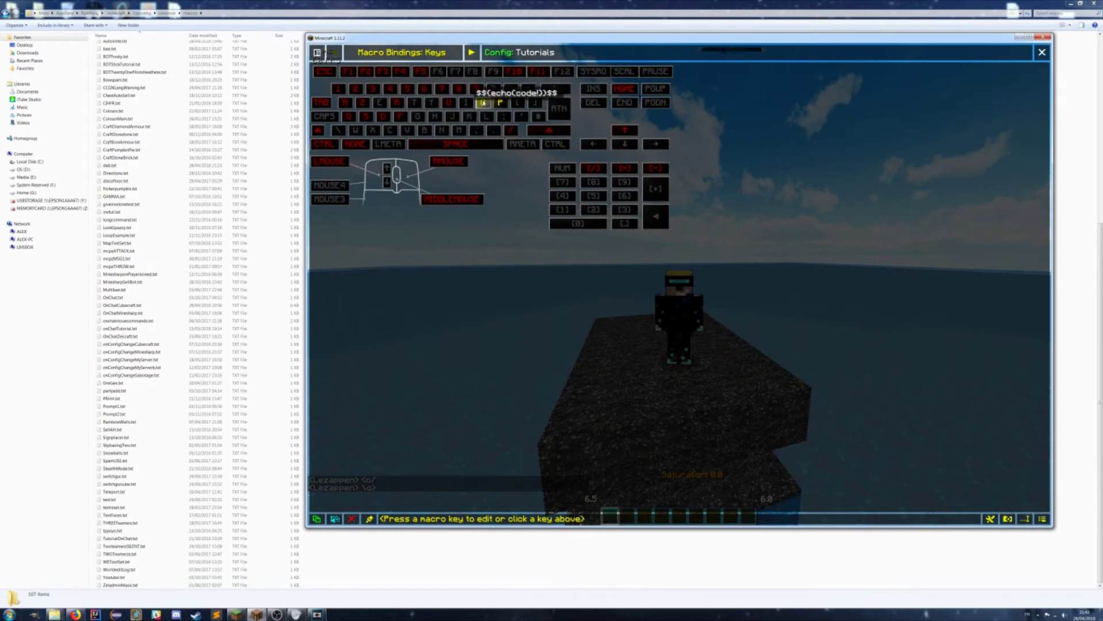
# Step: Run the O key macro so code! appears in chat
pyautogui.click(1007, 519)
pyautogui.press('g')
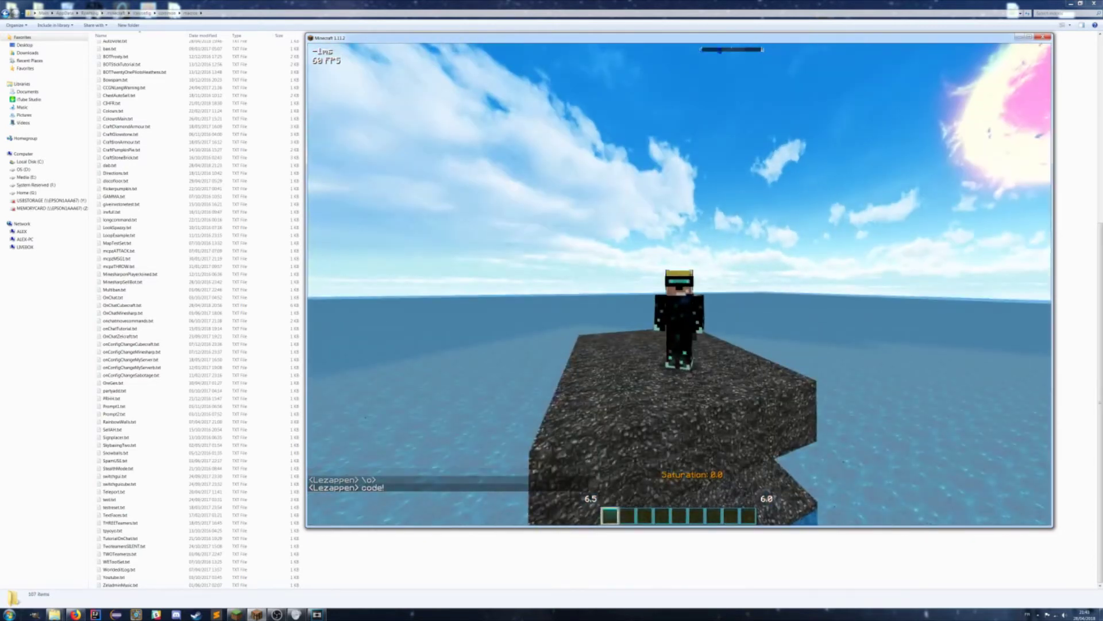
pyautogui.press('`')
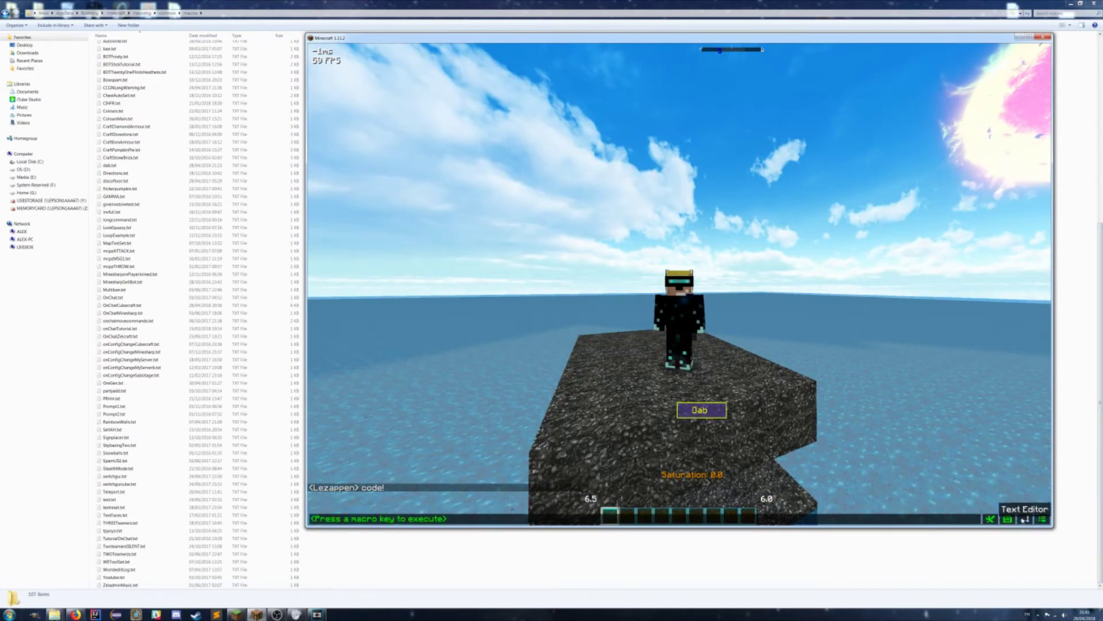
# Step: Replace the O key's echo(code!) macro with $${$$<dab.txt>}$$ in the key bindings editor
pyautogui.click(1007, 519)
pyautogui.click(483, 102)
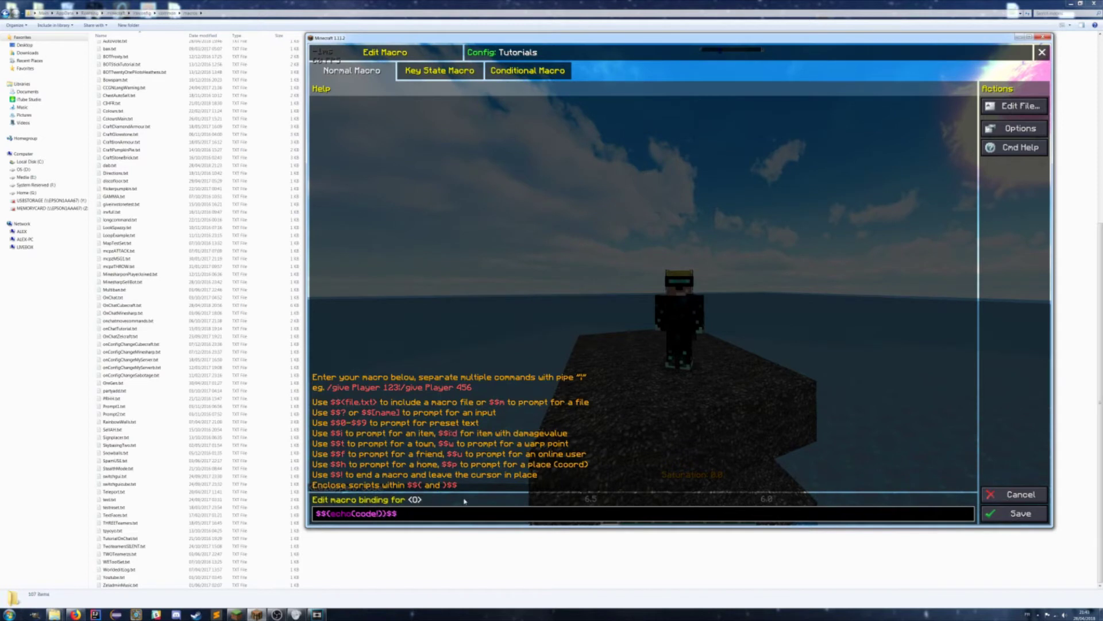
pyautogui.hotkey('shift', 'Left')
pyautogui.hotkey('shift', 'Left')
pyautogui.hotkey('shift', 'Left')
pyautogui.hotkey('shift', 'Left')
pyautogui.hotkey('shift', 'Left')
pyautogui.hotkey('shift', 'Left')
pyautogui.press('BackSpace')
pyautogui.write('$$<>')
# Step: Save the O key's dab.txt binding and run it, posting dab emotes in chat
pyautogui.click(1016, 514)
pyautogui.click(1009, 519)
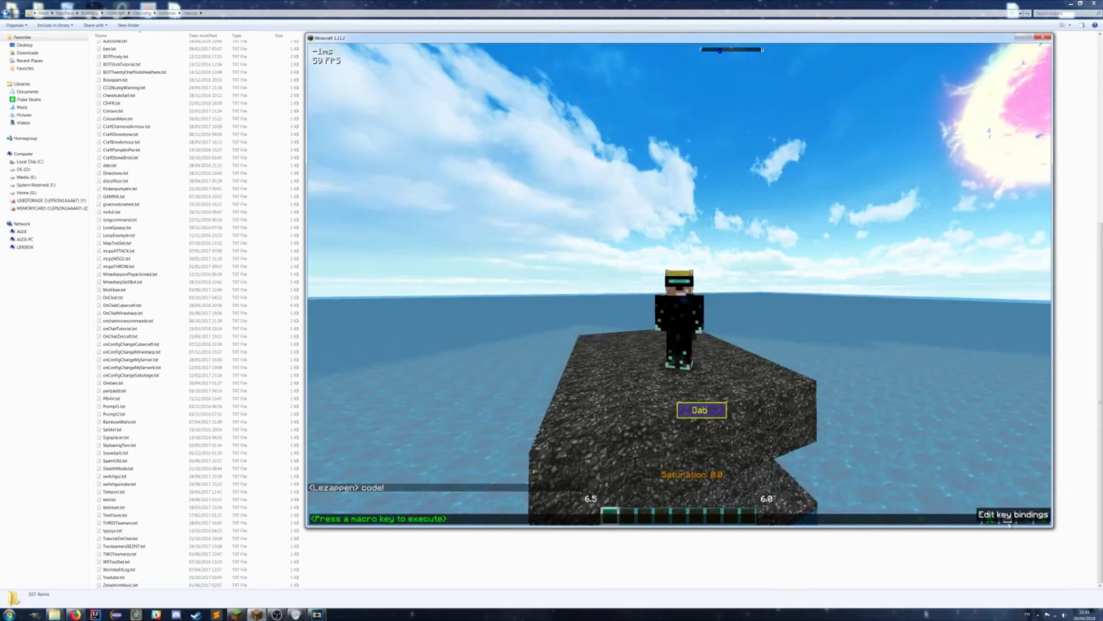
pyautogui.press('b')
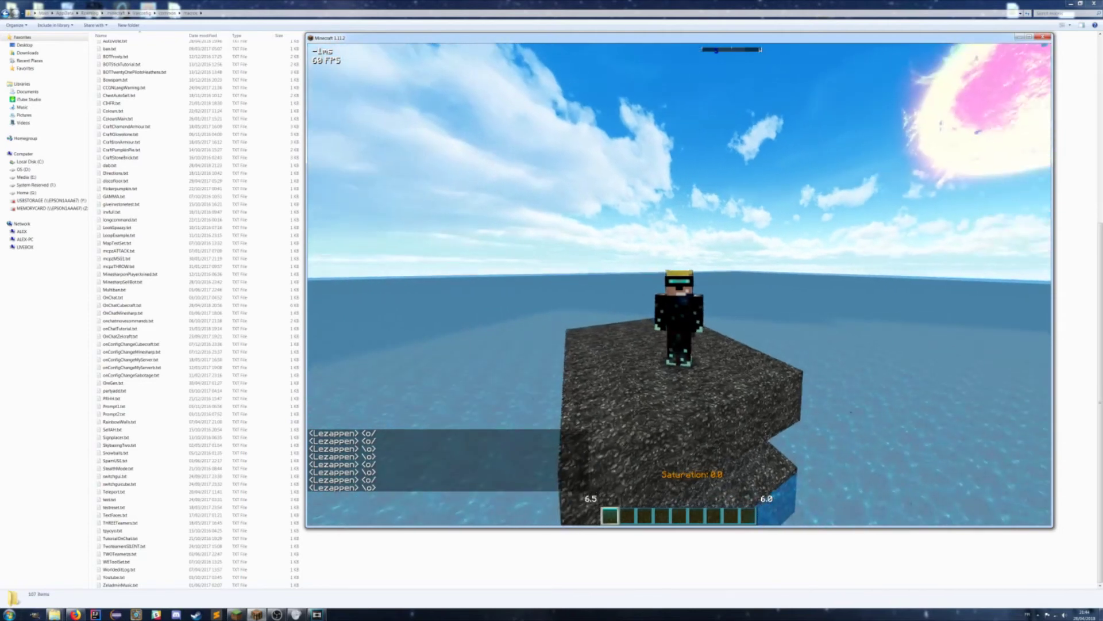
# Step: Trigger dab.txt again from the Dab button in the macro overlay, then close it
pyautogui.press('`')
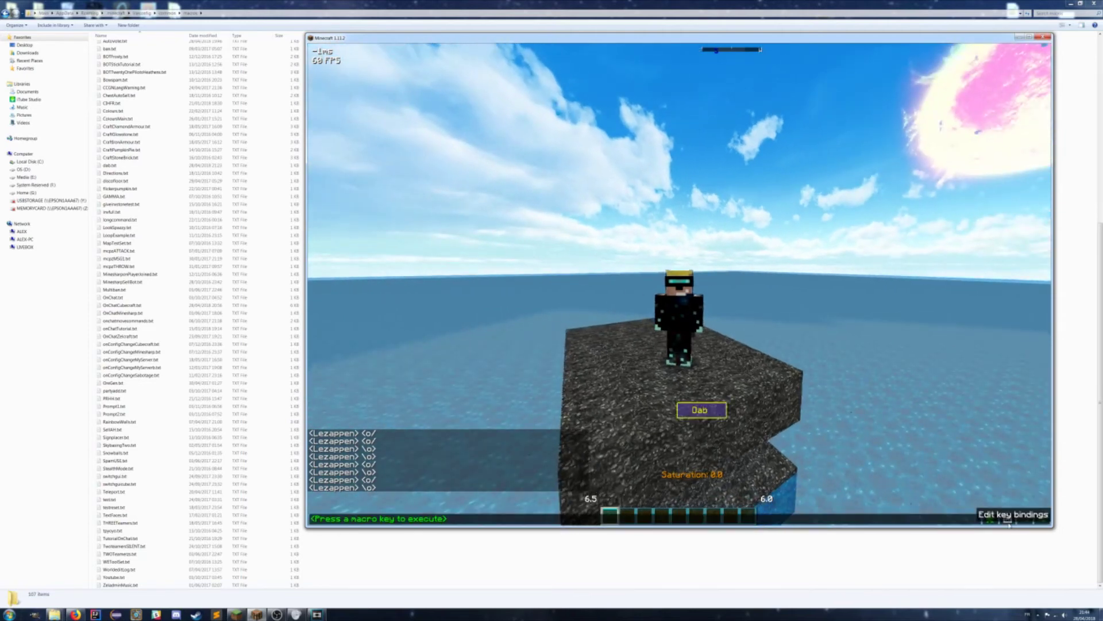
pyautogui.click(699, 410)
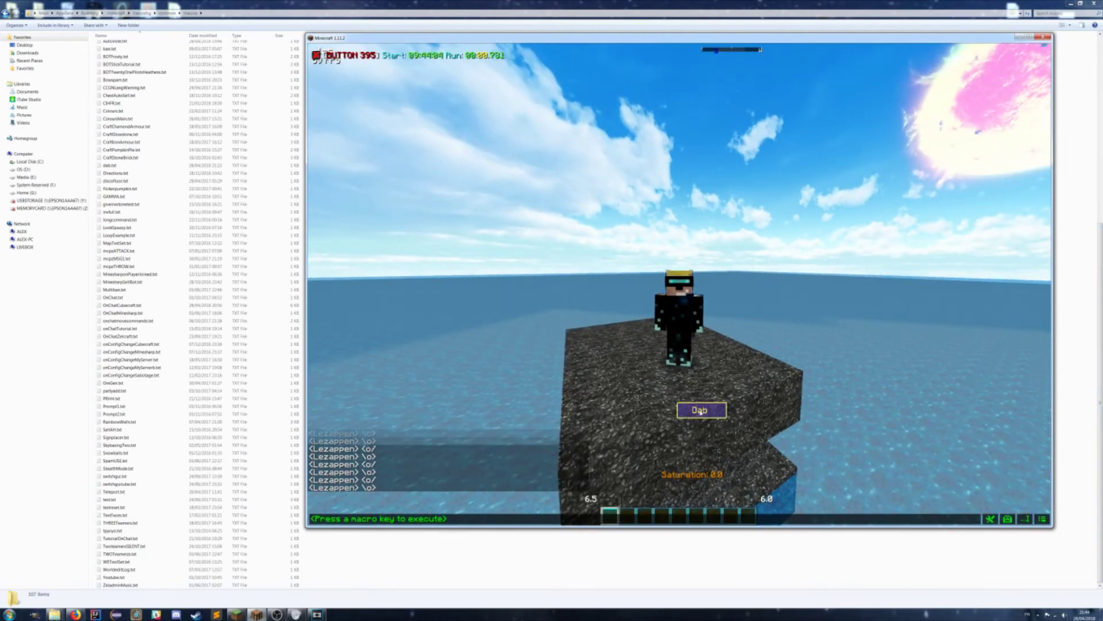
pyautogui.press('Escape')
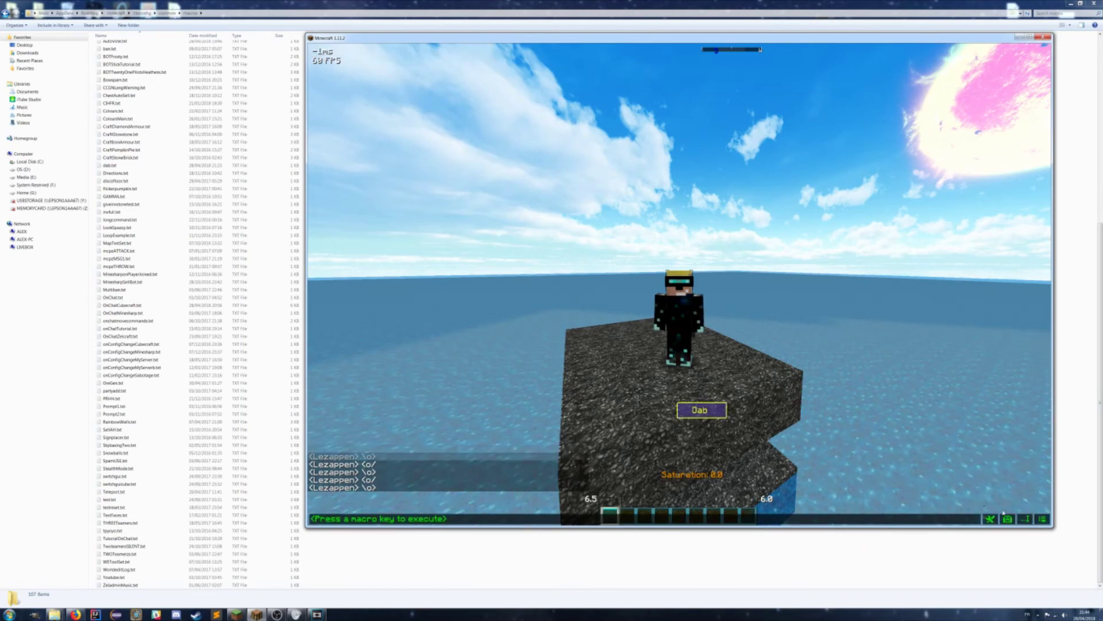
pyautogui.click(1041, 519)
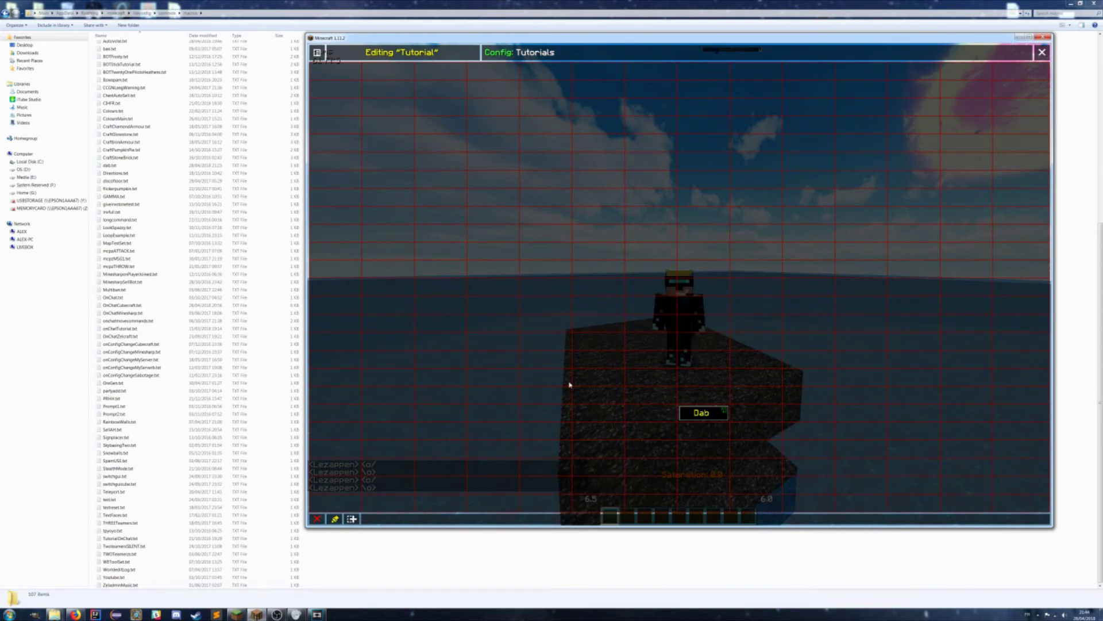
pyautogui.press('Escape')
pyautogui.press('Escape')
pyautogui.press('t')
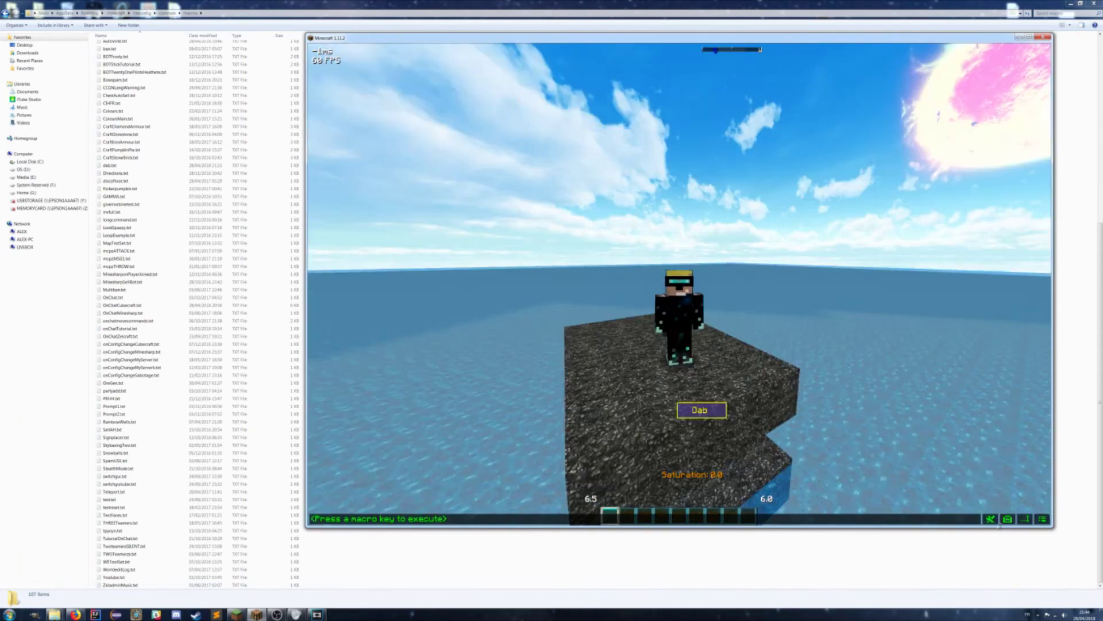
pyautogui.click(995, 519)
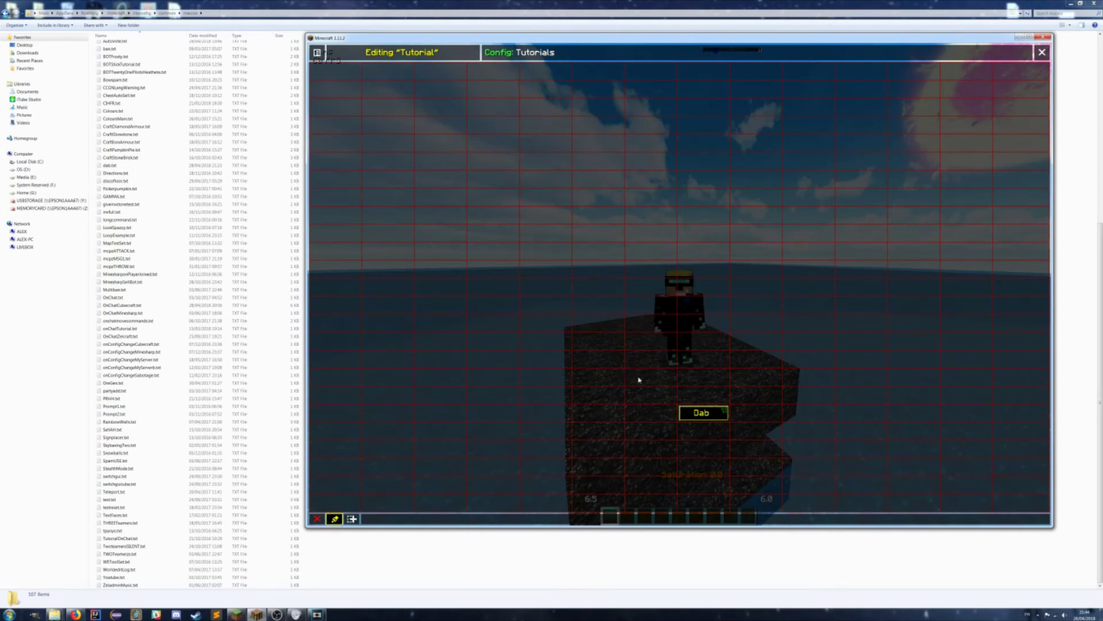
pyautogui.click(352, 519)
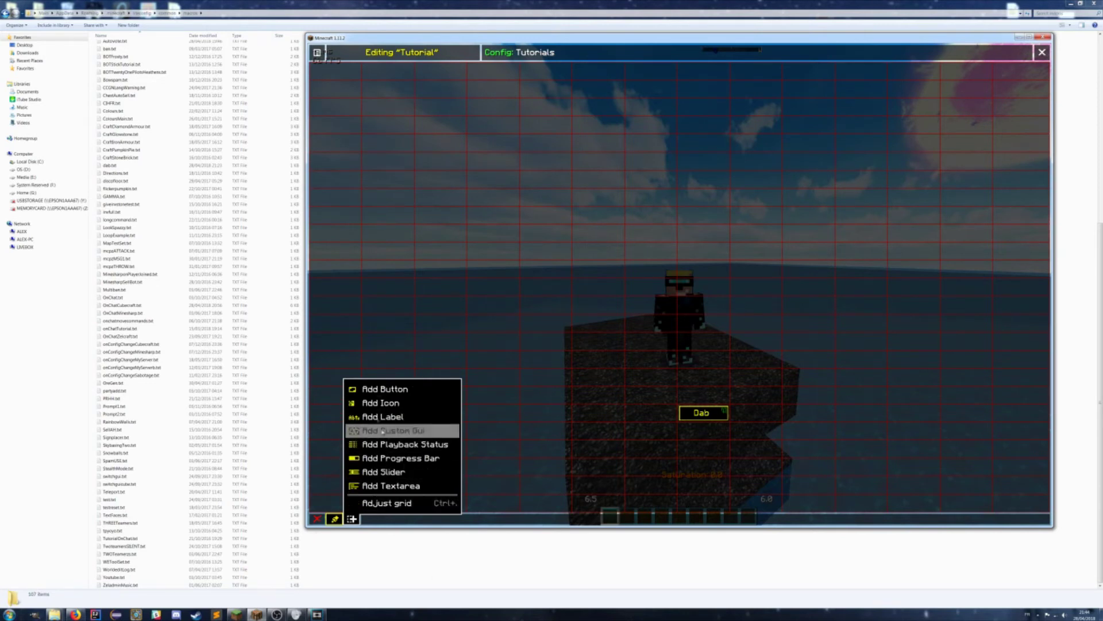
pyautogui.click(381, 388)
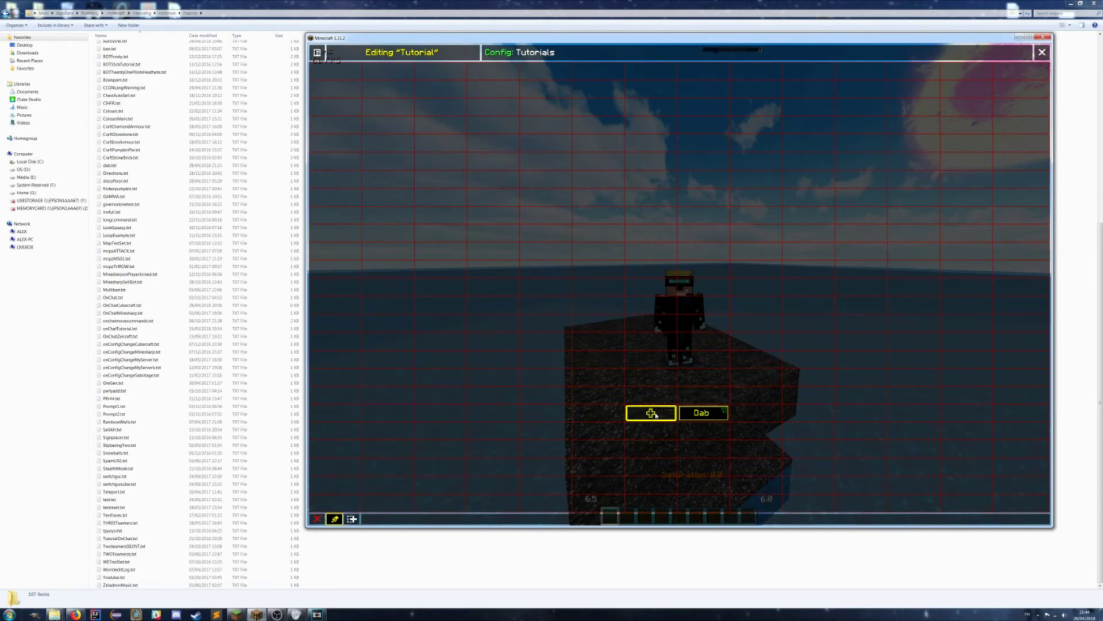
pyautogui.click(653, 414)
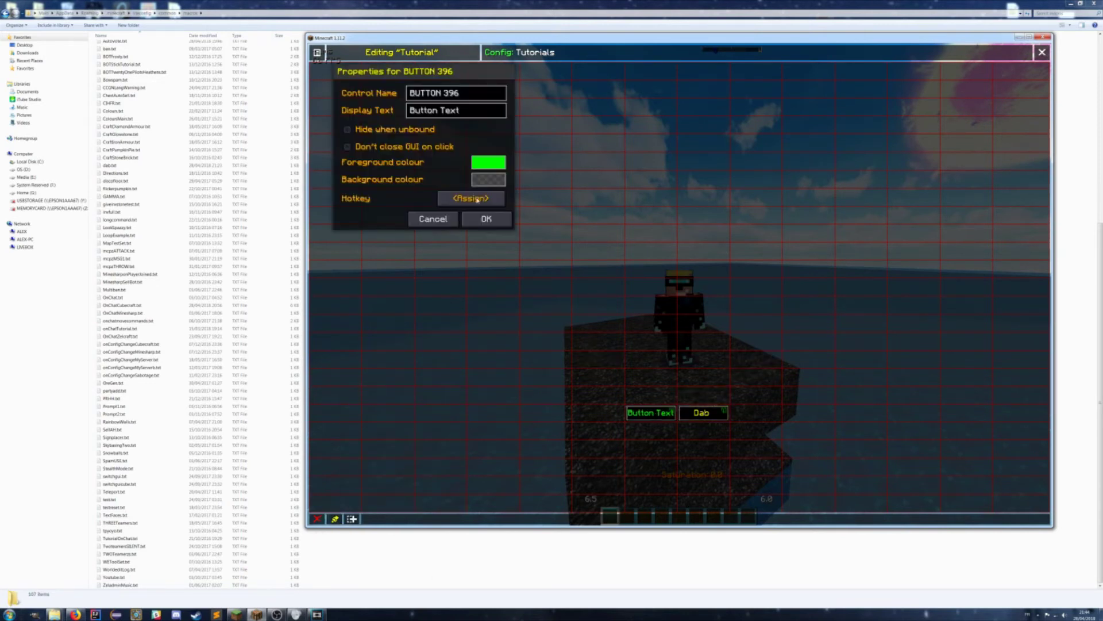
pyautogui.click(432, 219)
pyautogui.doubleClick(643, 413)
pyautogui.click(434, 219)
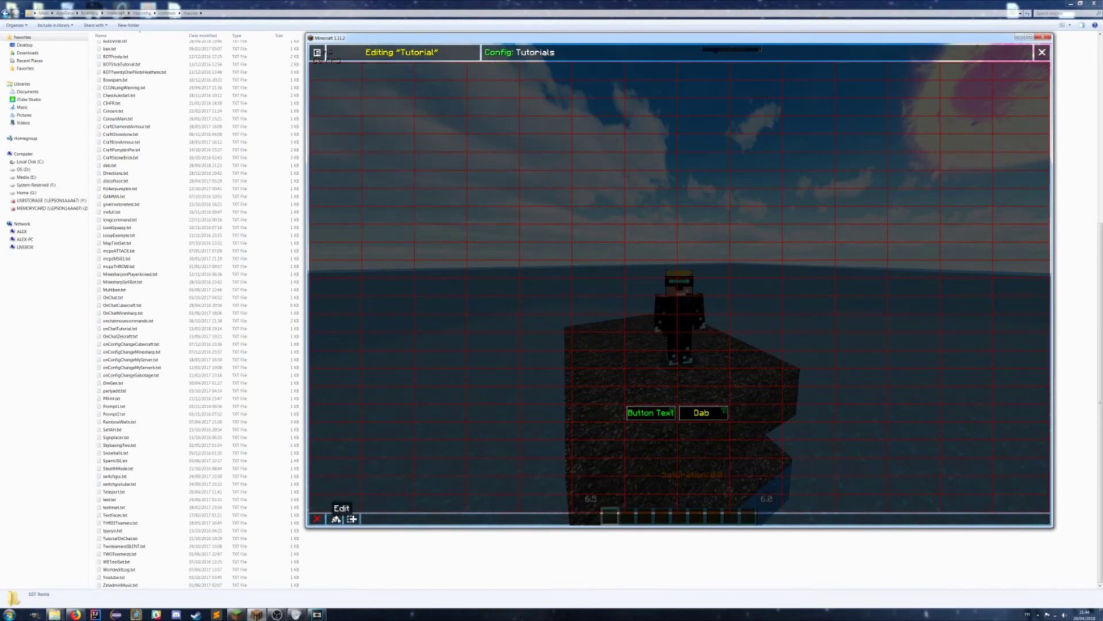
pyautogui.click(337, 519)
pyautogui.press('Delete')
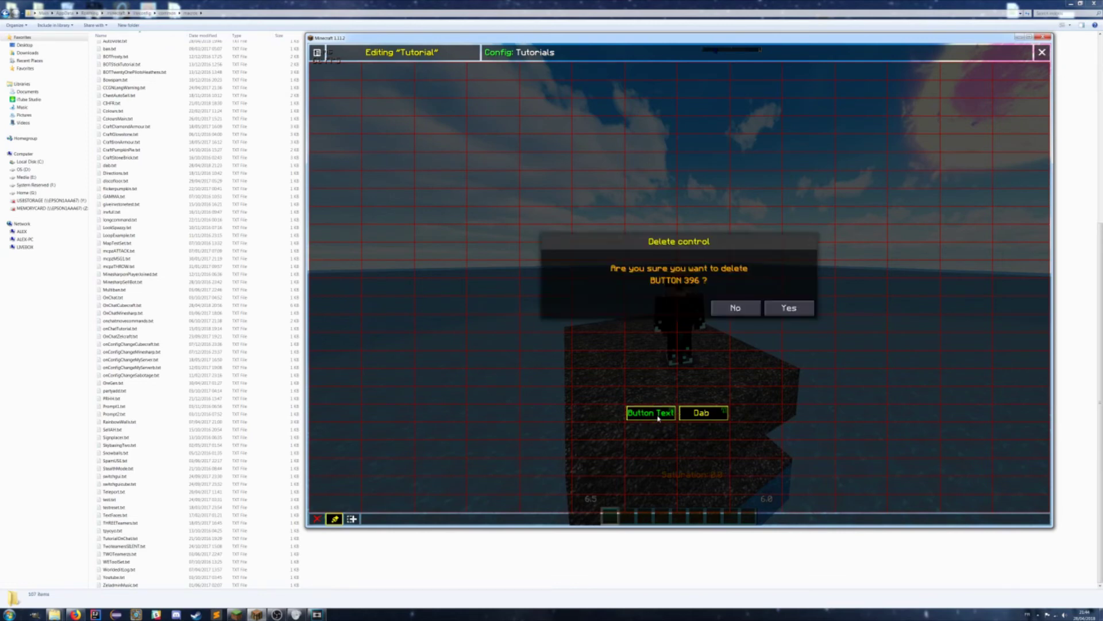
pyautogui.click(789, 308)
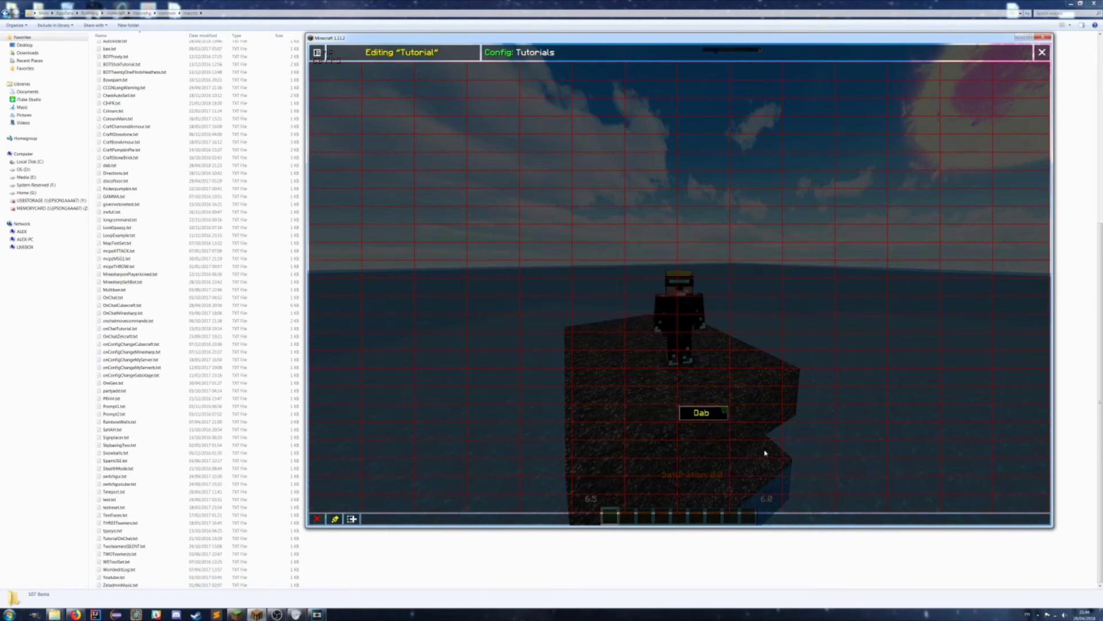
pyautogui.press('Escape')
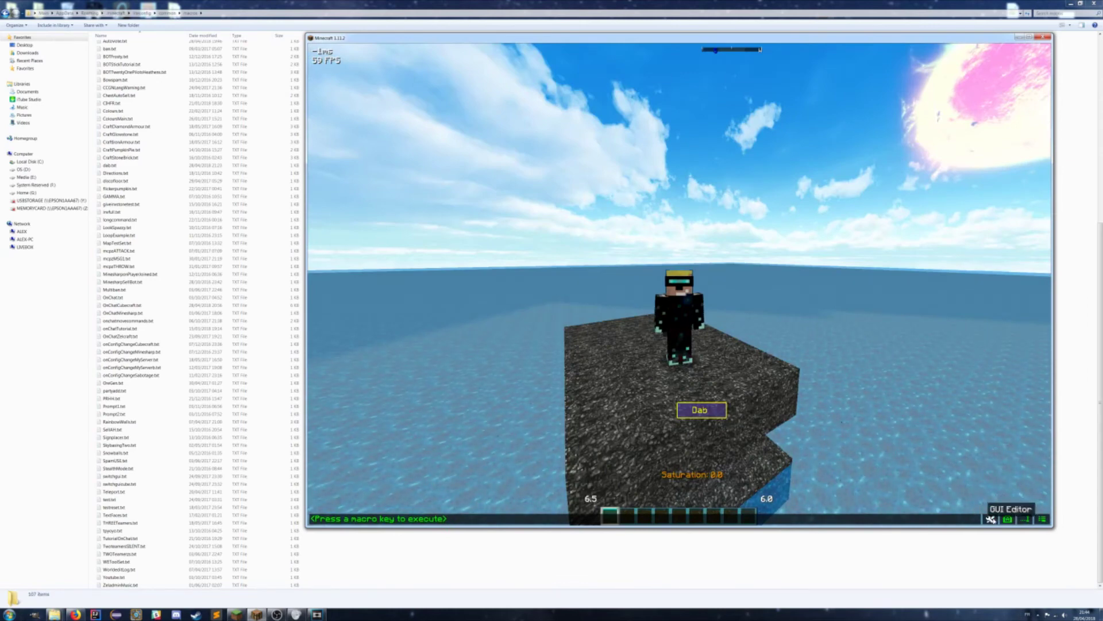
pyautogui.click(991, 518)
# Step: Open the Dab button's macro in the GUI editor and save it unchanged
pyautogui.click(704, 411)
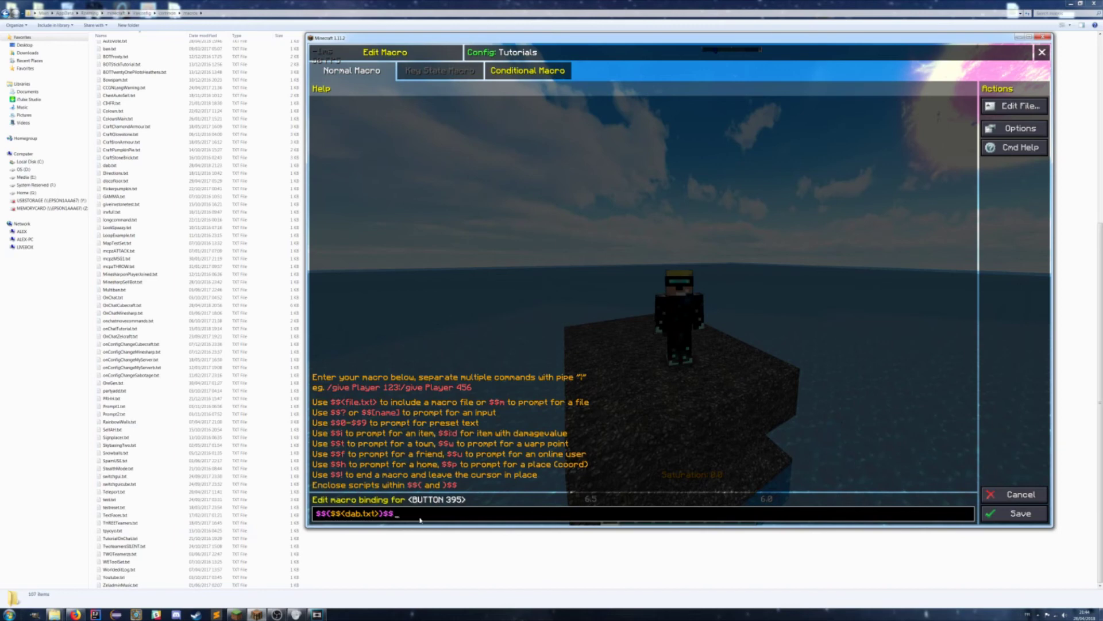
pyautogui.click(1016, 513)
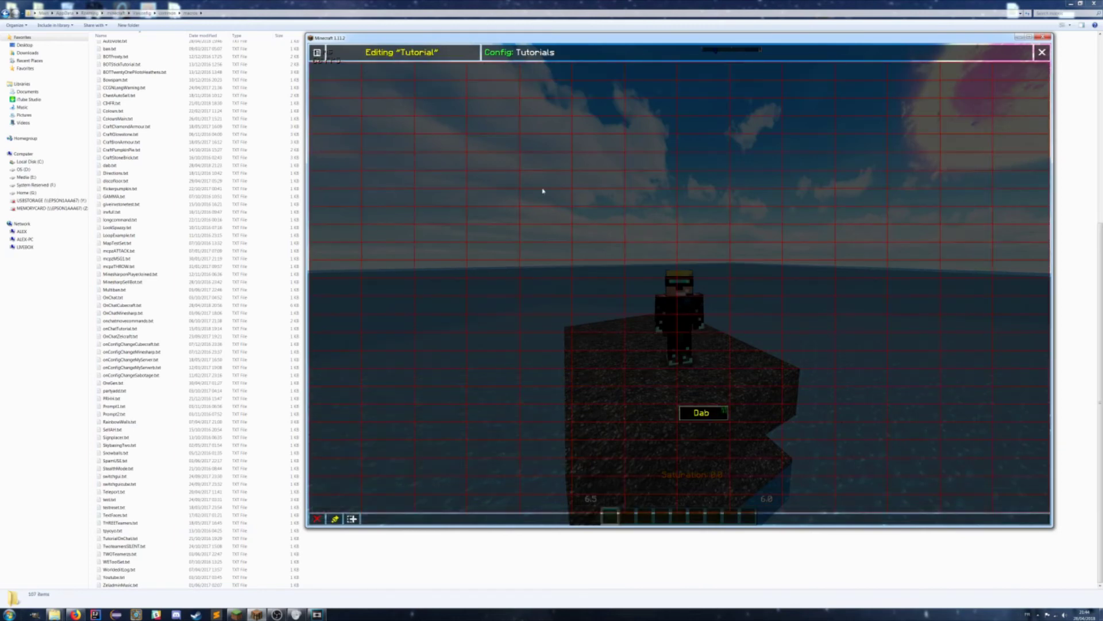
pyautogui.press('Escape')
# Step: Look over the event bindings list, then close the screens and return to gameplay
pyautogui.click(1008, 519)
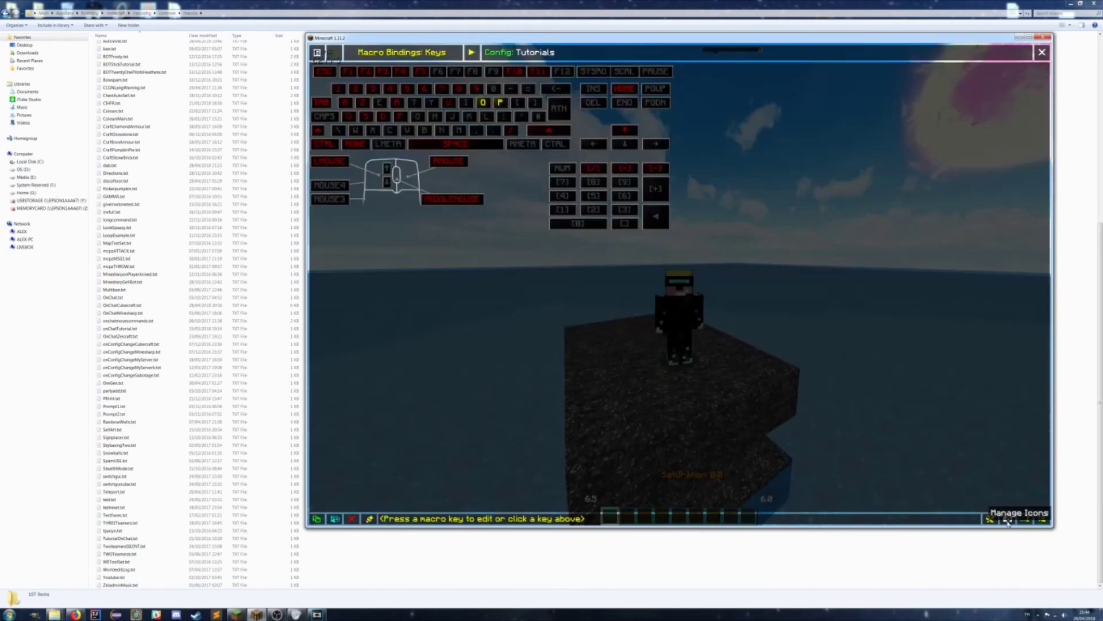
pyautogui.click(470, 52)
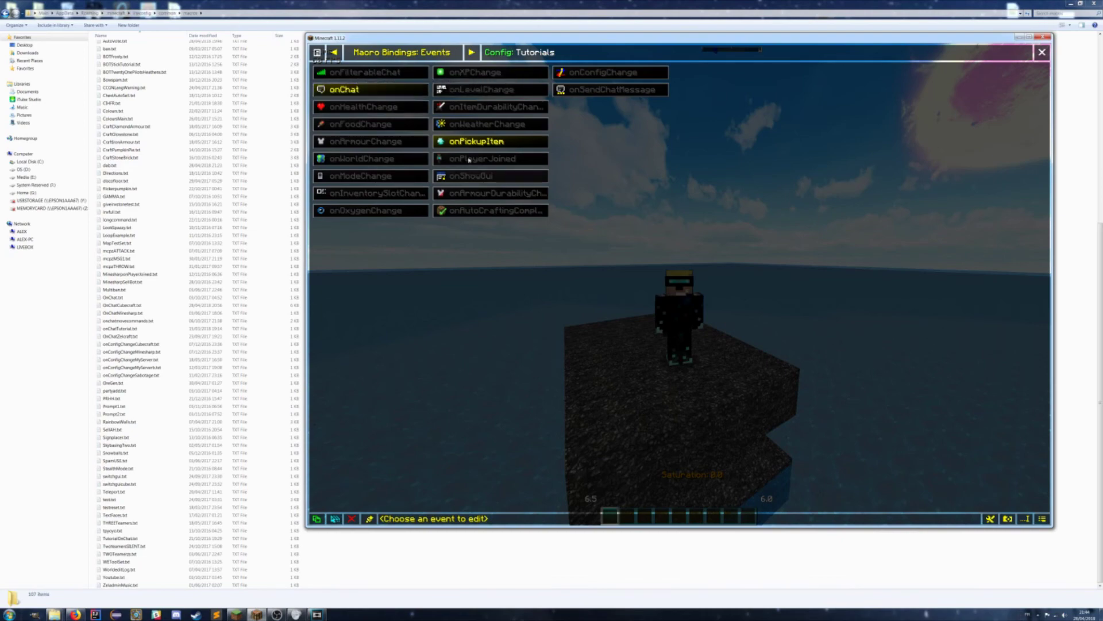
pyautogui.press('Escape')
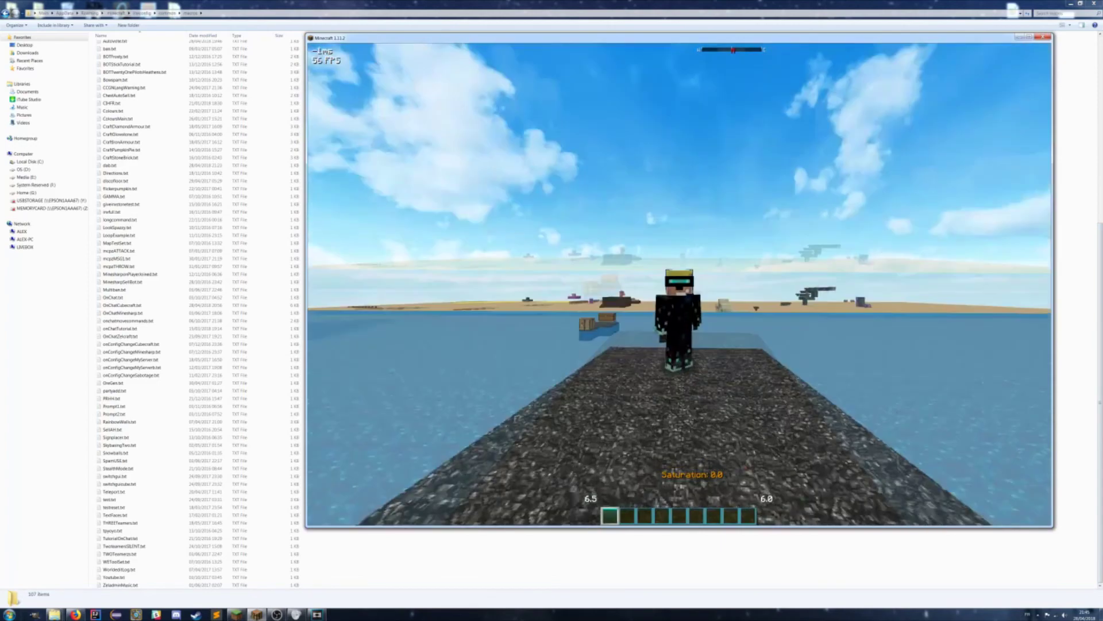
# Step: Drop the bedrock with Q, pick it back up to log 'Picked up: Bedrock', then throw it
pyautogui.press('q')
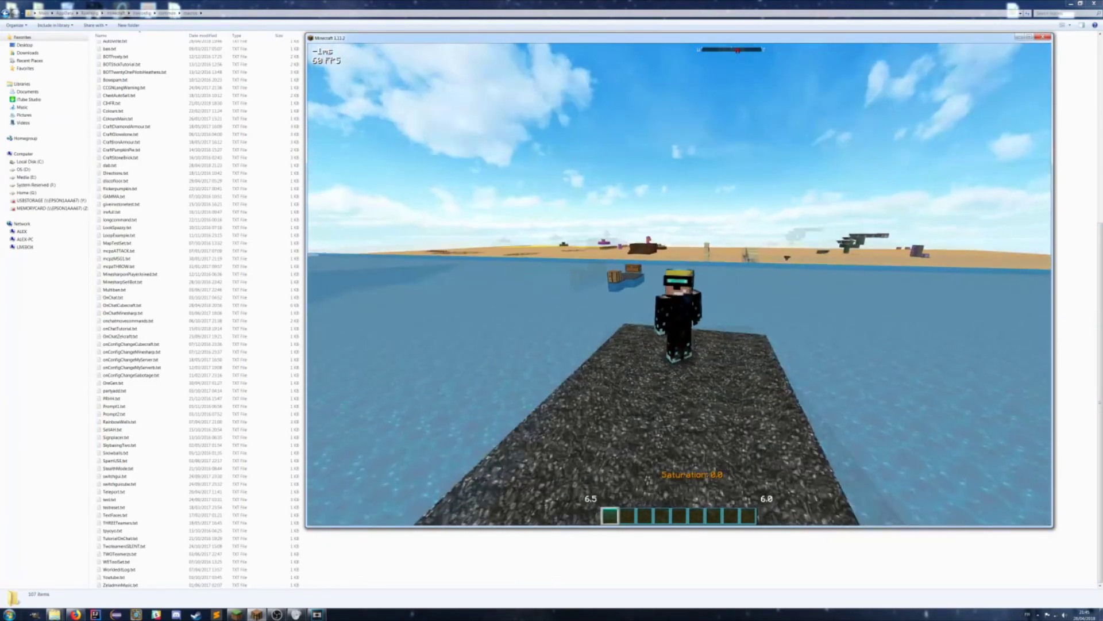
pyautogui.press('w')
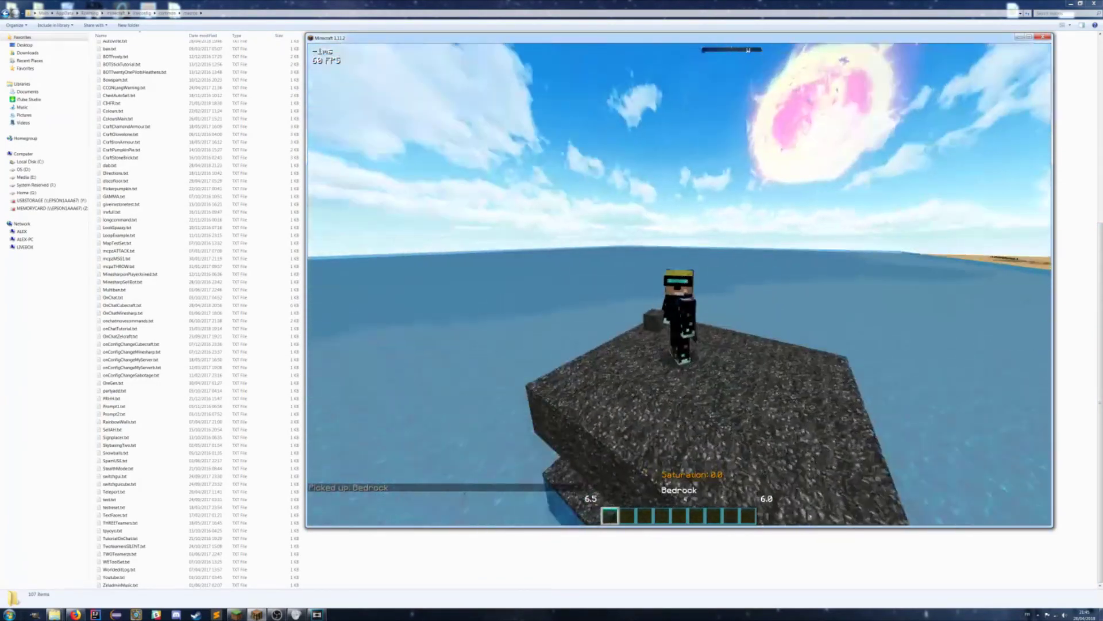
pyautogui.press('q')
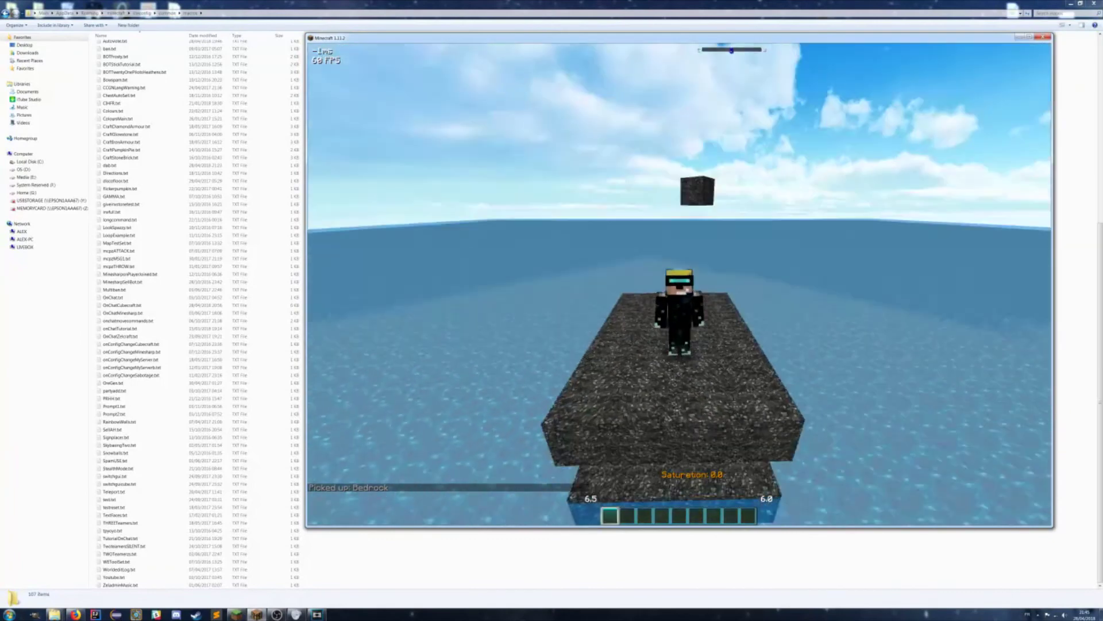